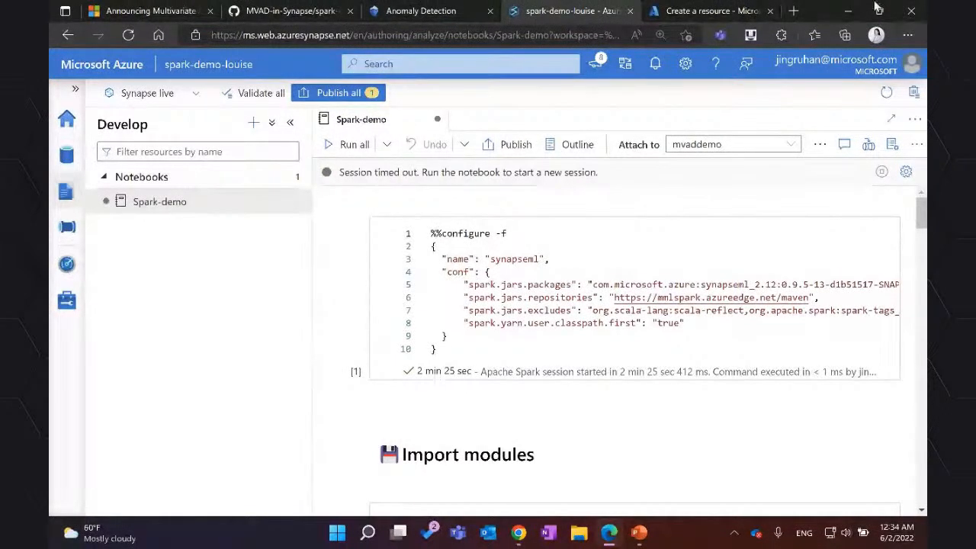
Step: Switch to the Azure portal, search the marketplace for "anomaly detector" and open the creation form for Microsoft's Anomaly Detector
{"action": "left_click", "coordinate": [738, 16]}
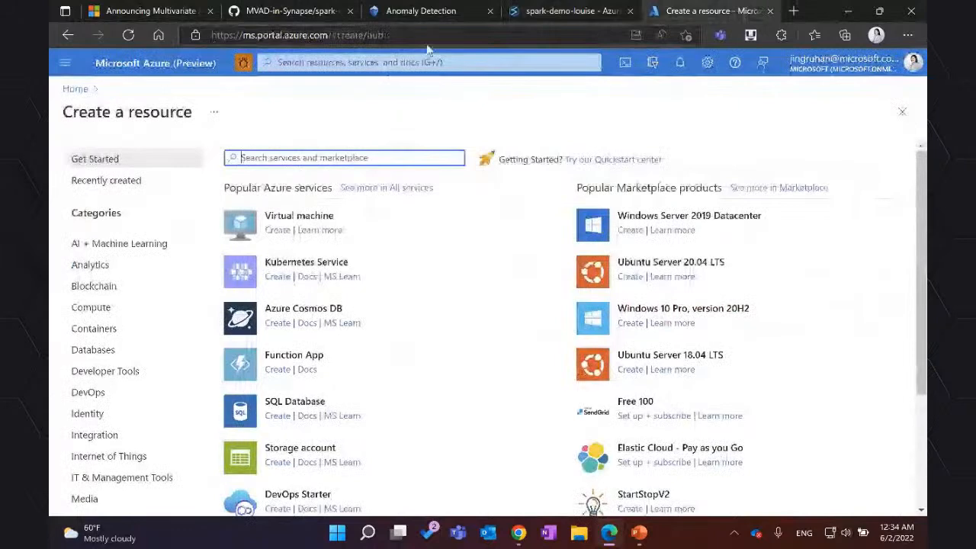
{"action": "type", "text": "a"}
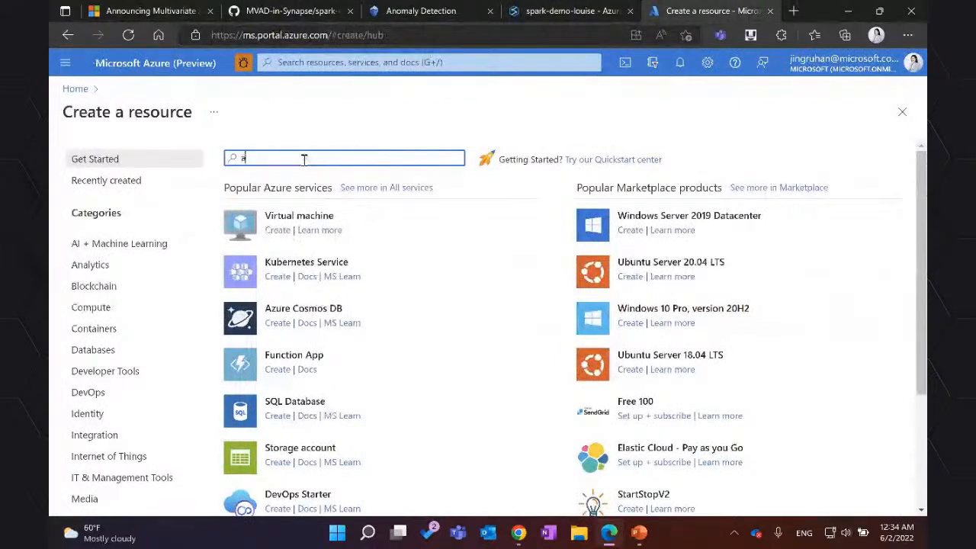
{"action": "type", "text": "nomaly detection"}
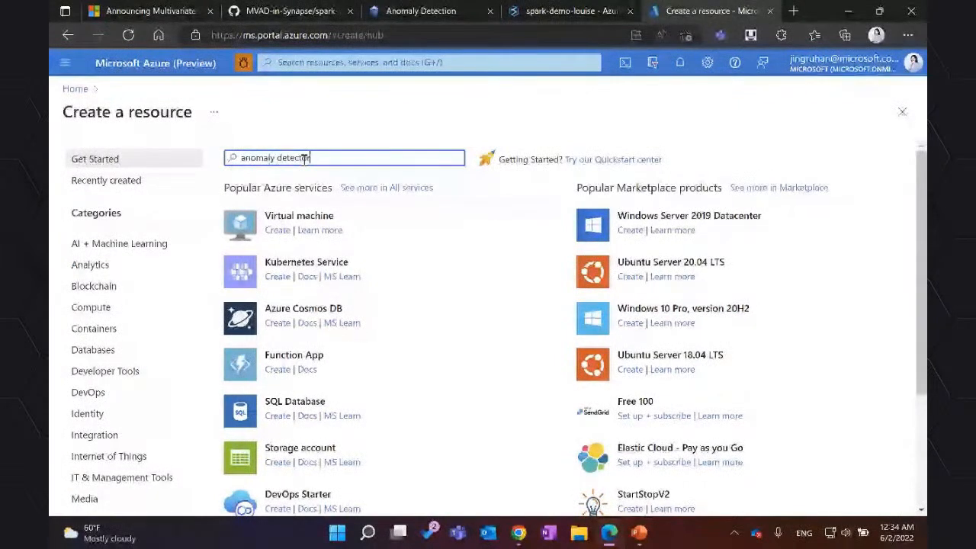
{"action": "key", "text": "Return"}
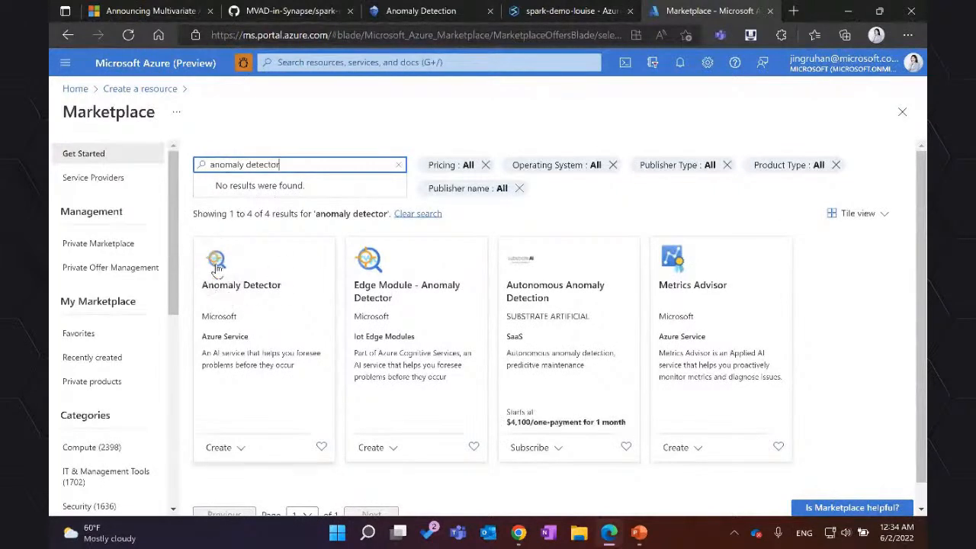
{"action": "left_click", "coordinate": [258, 290]}
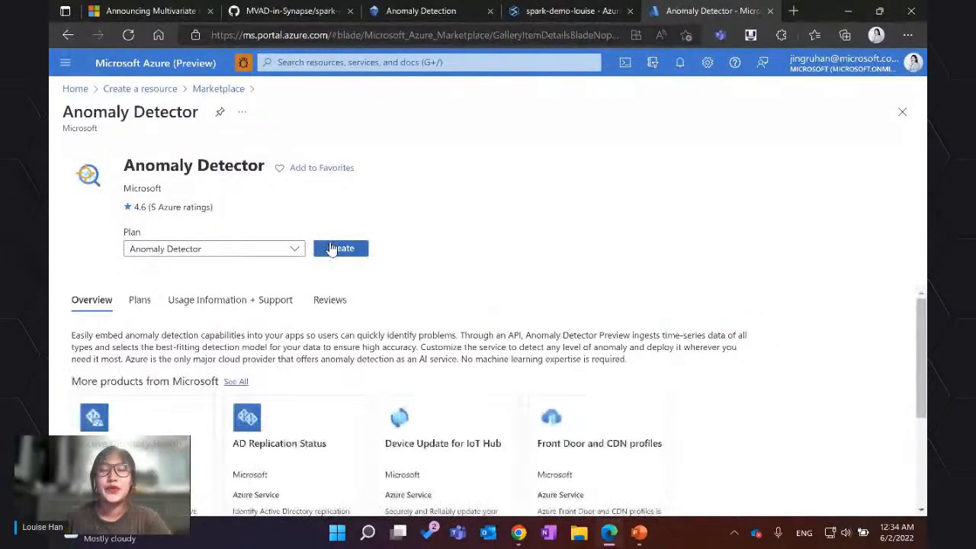
{"action": "left_click", "coordinate": [337, 251]}
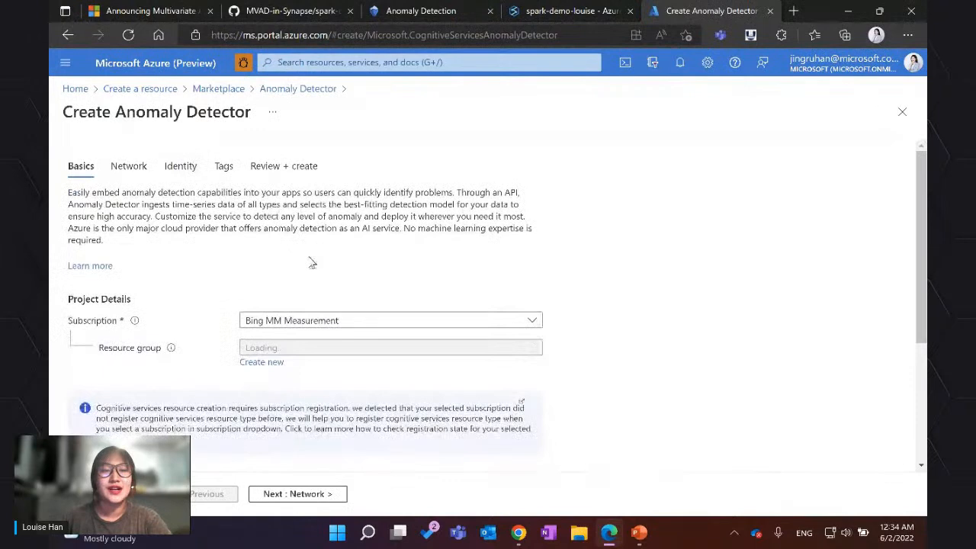
Step: Review the basic settings of the new Anomaly Detector resource, including its project details, name field and available pricing tiers
{"action": "scroll", "coordinate": [312, 263], "scroll_direction": "down", "scroll_amount": 3}
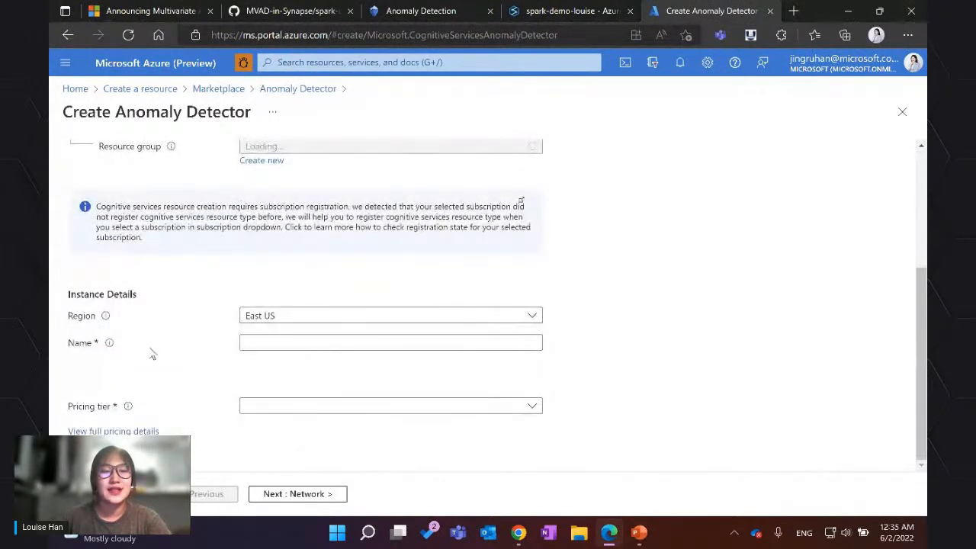
{"action": "left_click", "coordinate": [87, 347]}
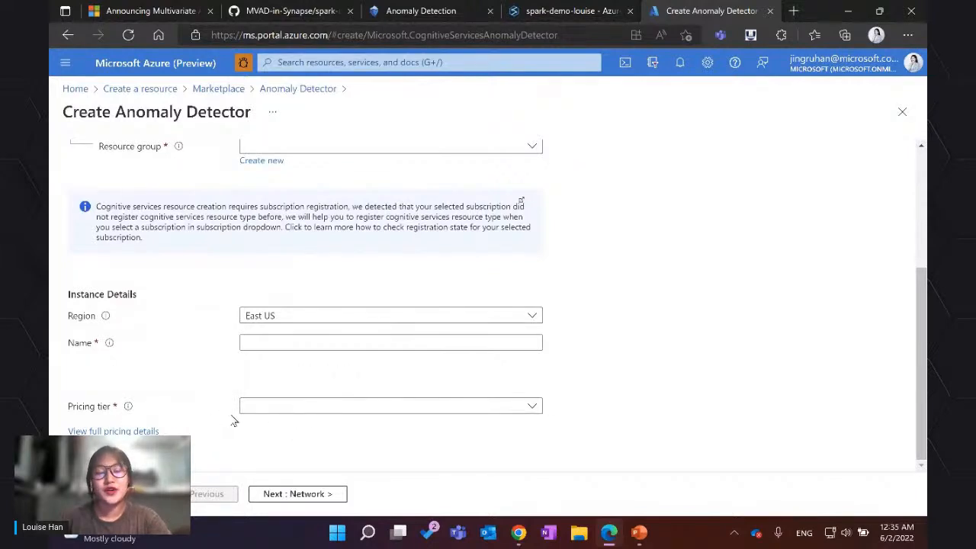
{"action": "left_click", "coordinate": [279, 413]}
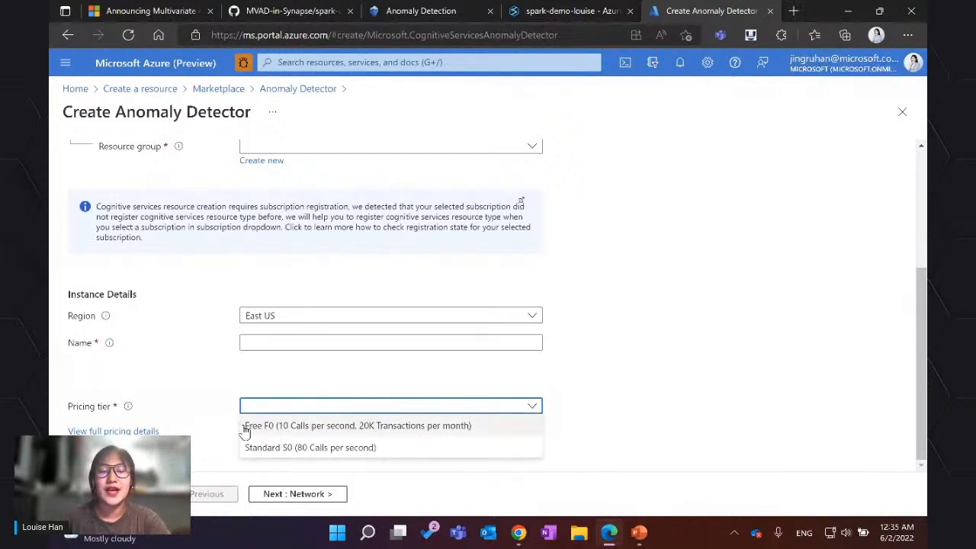
{"action": "left_click", "coordinate": [215, 413]}
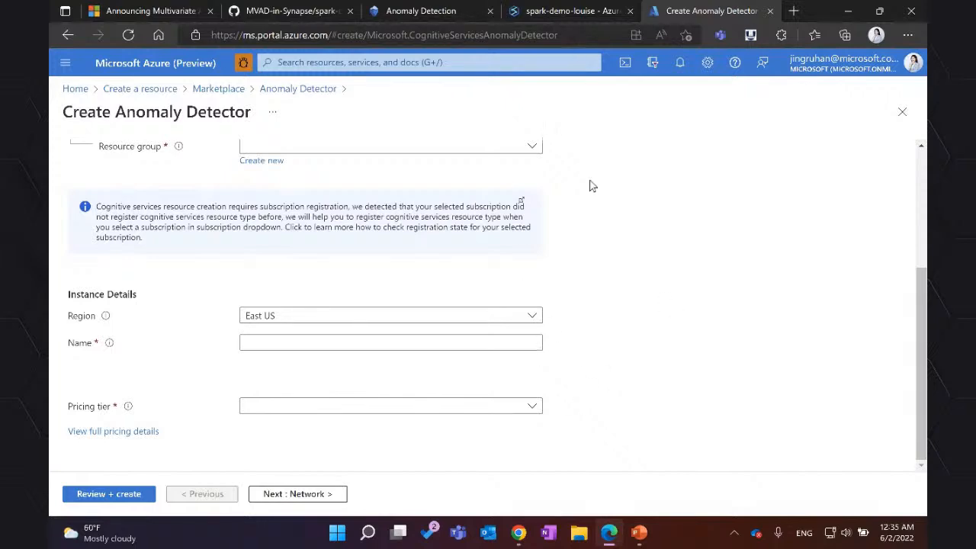
{"action": "scroll", "coordinate": [587, 89], "scroll_direction": "up", "scroll_amount": 3}
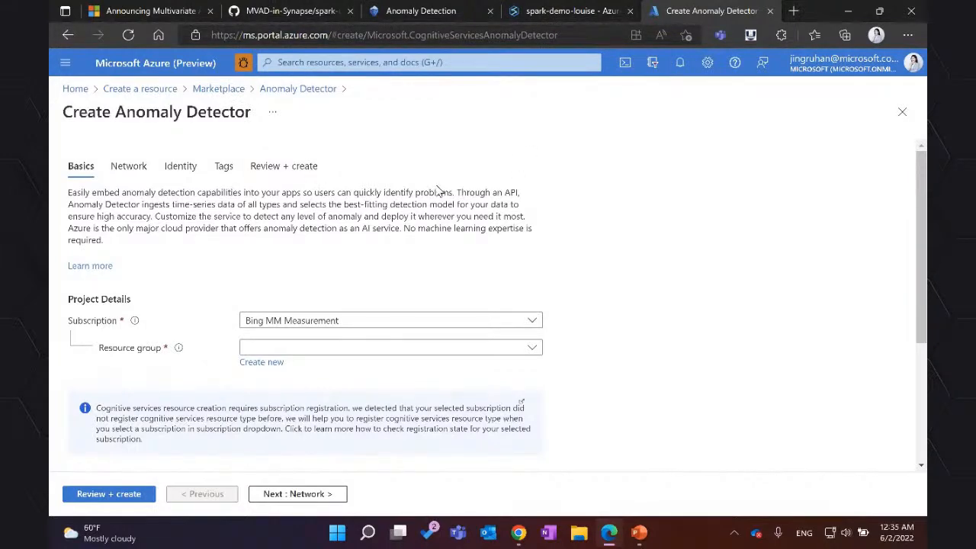
{"action": "scroll", "coordinate": [440, 191], "scroll_direction": "down", "scroll_amount": 1}
{"action": "scroll", "coordinate": [440, 192], "scroll_direction": "down", "scroll_amount": 3}
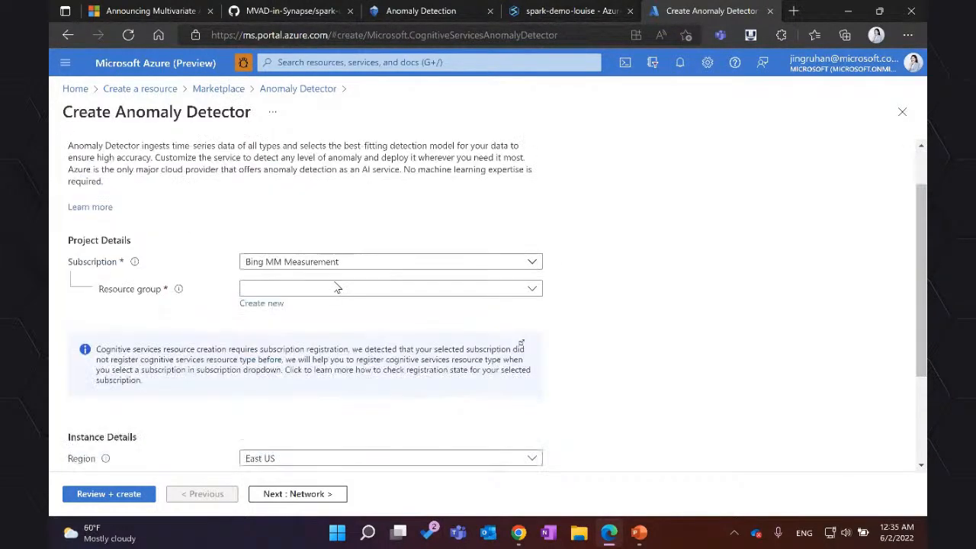
Step: Return to the Spark-demo notebook in Synapse and check which Spark pools it can be attached to
{"action": "left_click", "coordinate": [537, 15]}
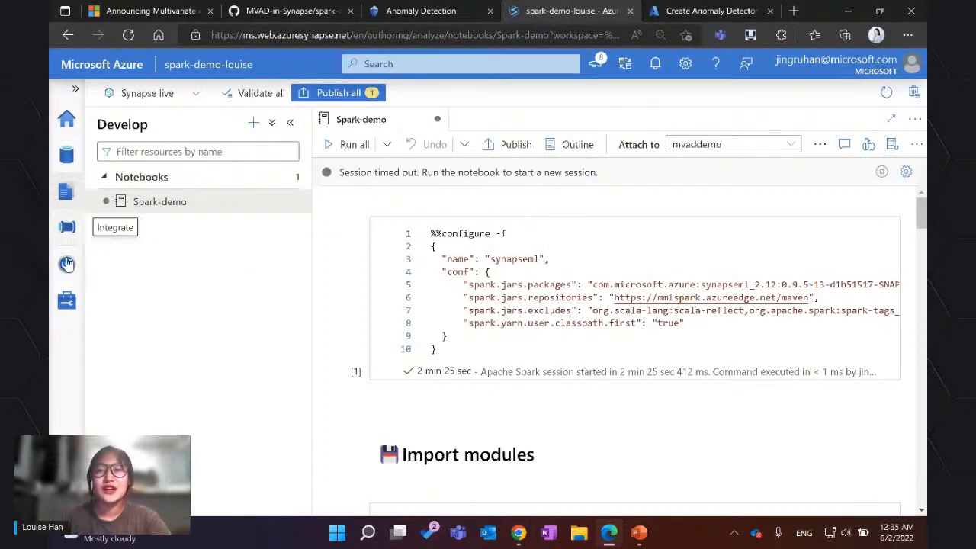
{"action": "left_click", "coordinate": [702, 145]}
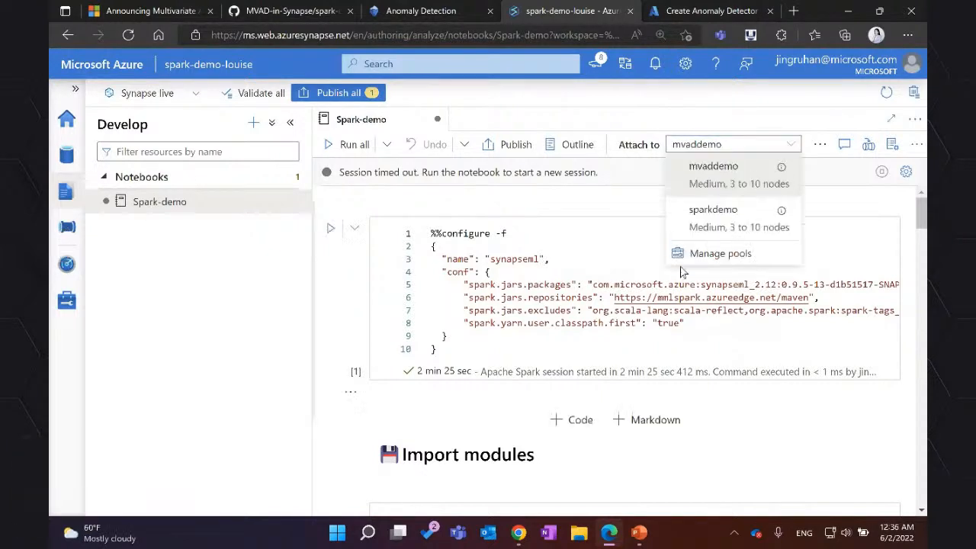
{"action": "left_click", "coordinate": [580, 195]}
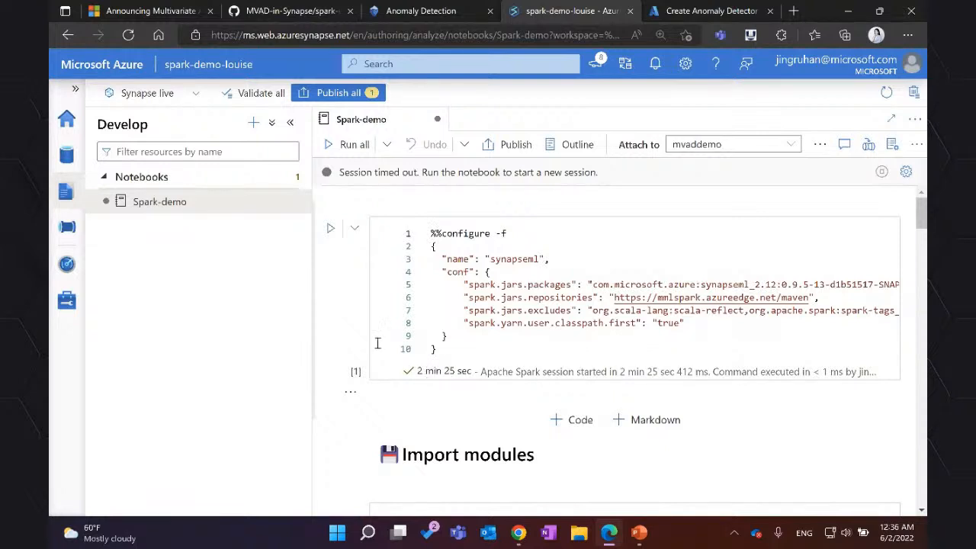
Step: Read through the notebook's Import modules cells and the code under Load data into a Spark Dataframe
{"action": "scroll", "coordinate": [631, 399], "scroll_direction": "down", "scroll_amount": 2}
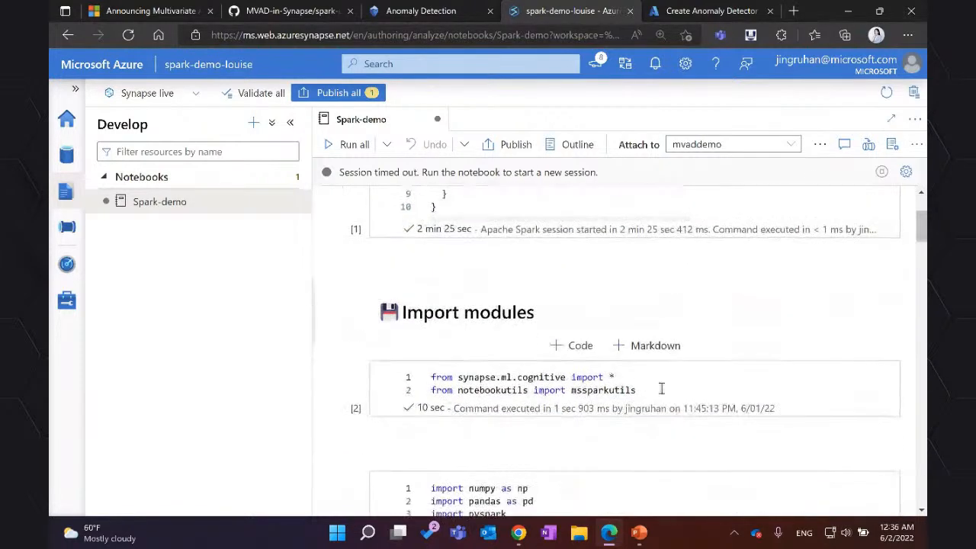
{"action": "scroll", "coordinate": [433, 319], "scroll_direction": "down", "scroll_amount": 1}
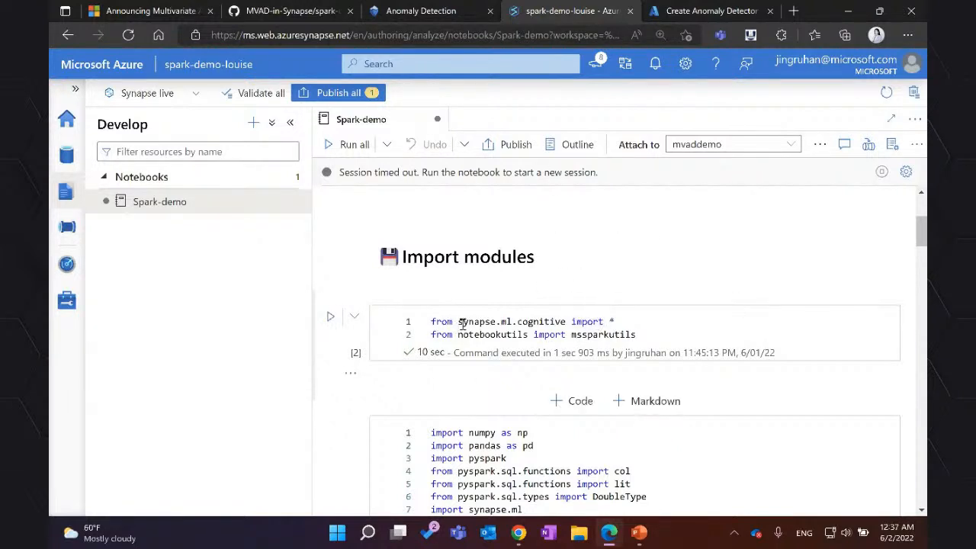
{"action": "scroll", "coordinate": [509, 354], "scroll_direction": "down", "scroll_amount": 1}
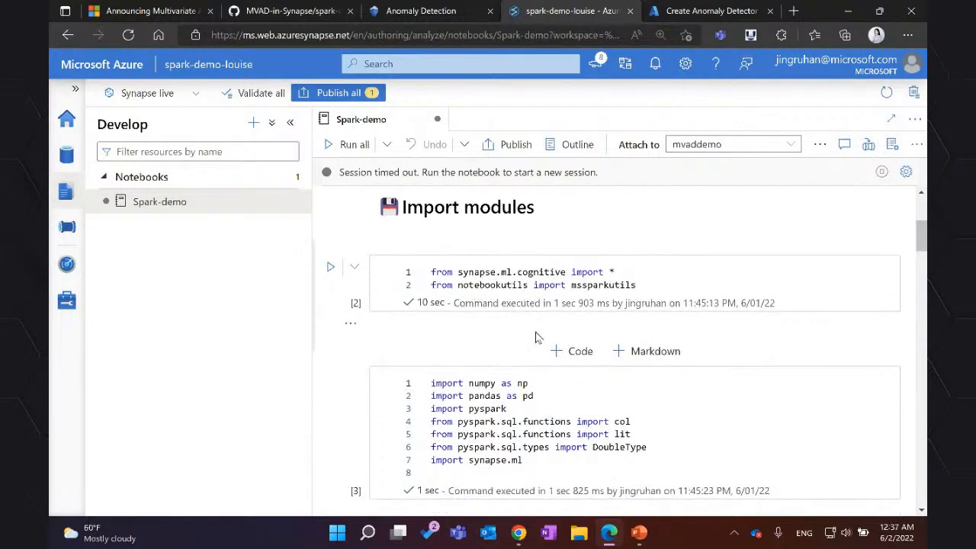
{"action": "scroll", "coordinate": [533, 340], "scroll_direction": "down", "scroll_amount": 1}
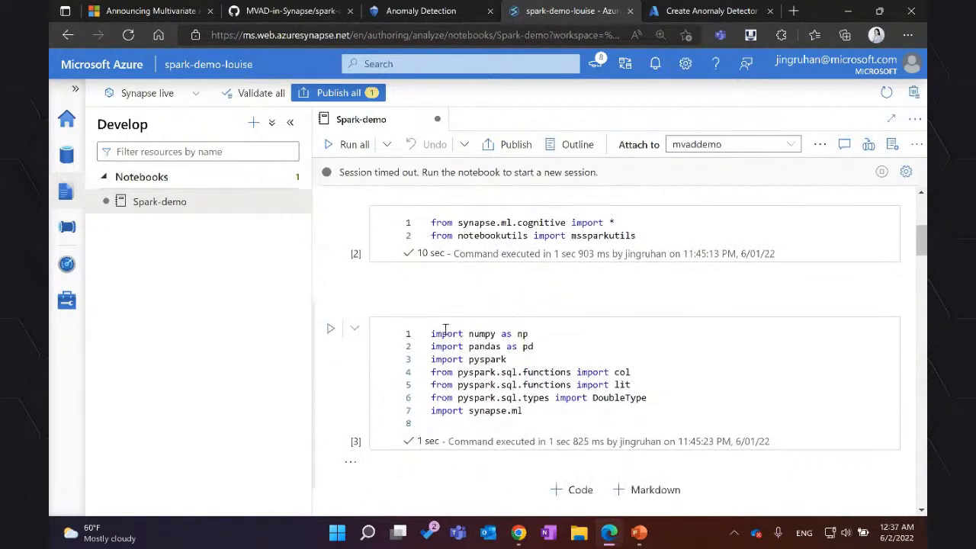
{"action": "scroll", "coordinate": [533, 358], "scroll_direction": "up", "scroll_amount": 1}
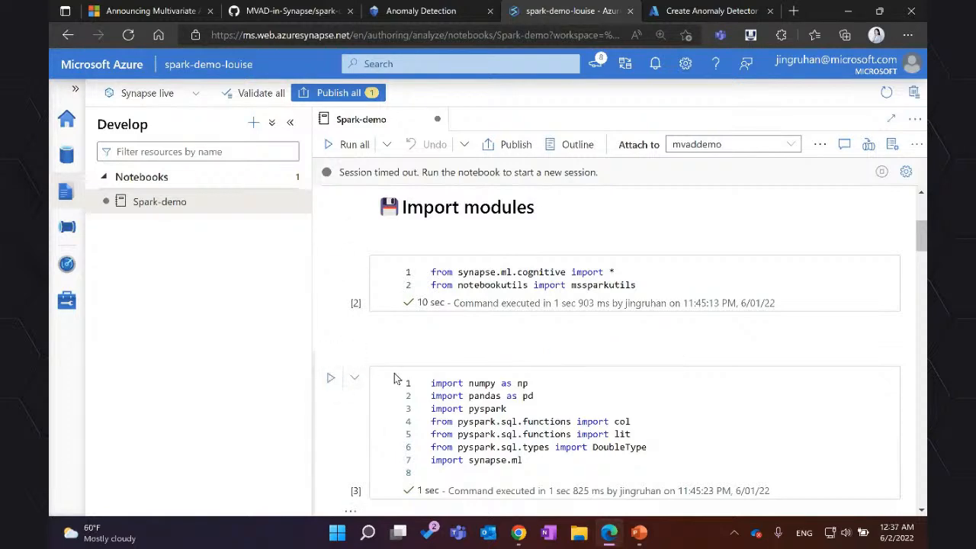
{"action": "scroll", "coordinate": [425, 390], "scroll_direction": "down", "scroll_amount": 2}
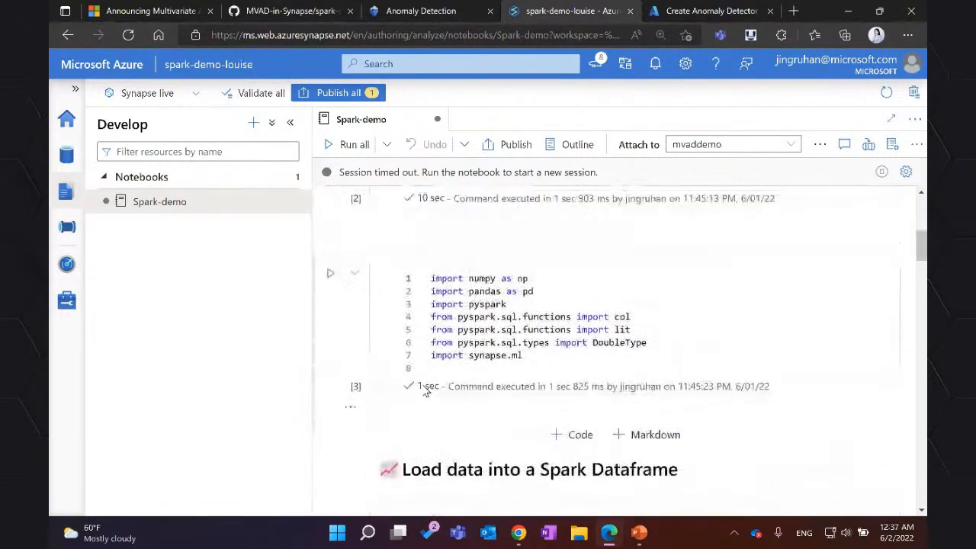
{"action": "scroll", "coordinate": [425, 392], "scroll_direction": "down", "scroll_amount": 2}
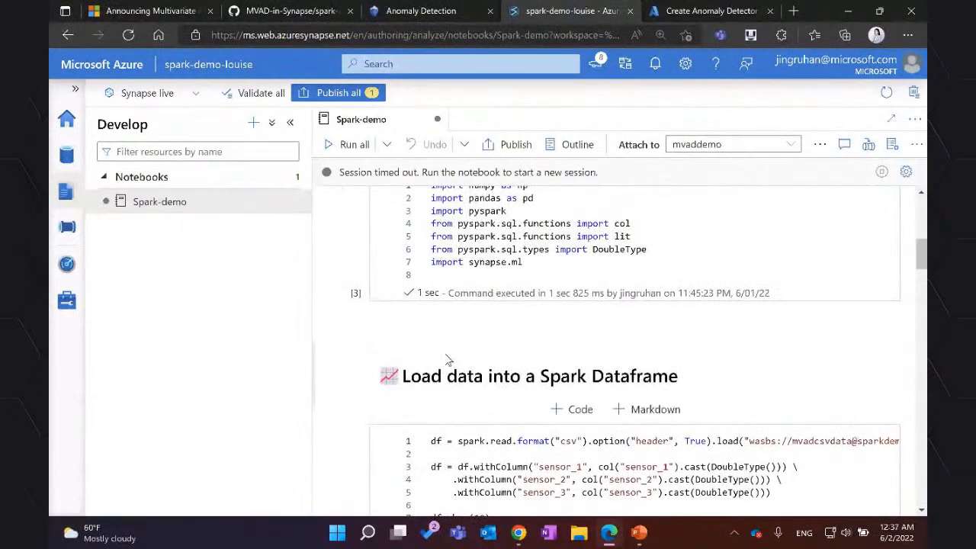
{"action": "scroll", "coordinate": [449, 359], "scroll_direction": "down", "scroll_amount": 2}
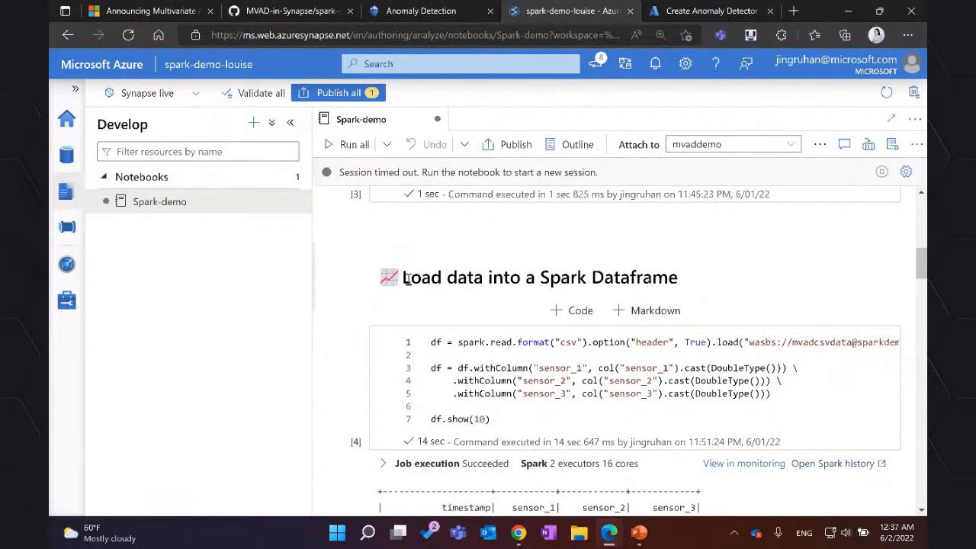
{"action": "scroll", "coordinate": [495, 286], "scroll_direction": "down", "scroll_amount": 1}
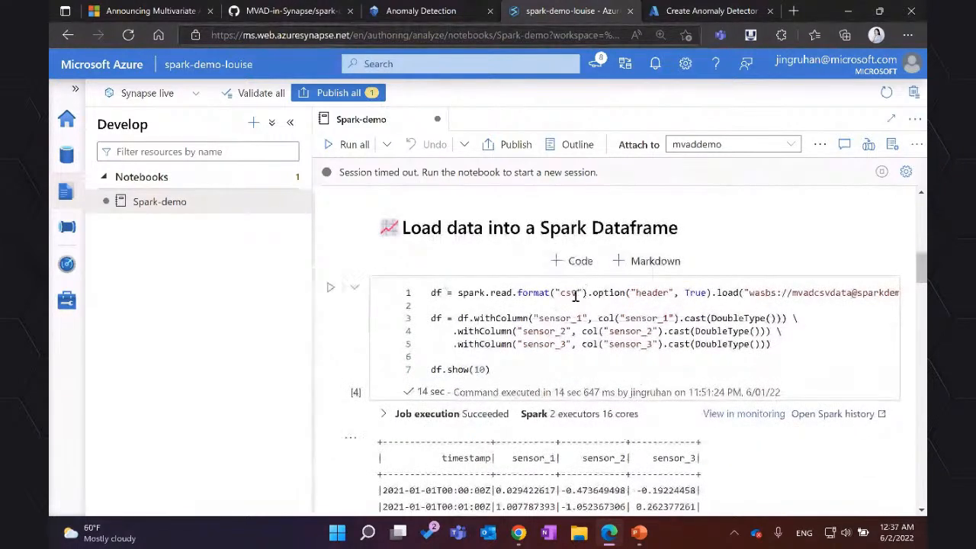
Step: Switch to the MVAD-in-Synapse repository on GitHub and examine the timestamp and sensor columns of spark-demo-data.csv
{"action": "left_click", "coordinate": [291, 12]}
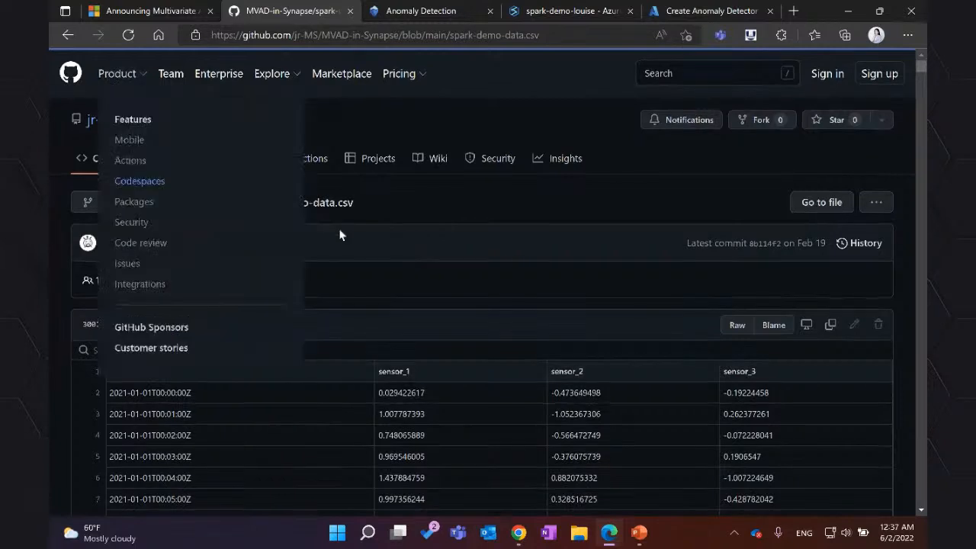
{"action": "scroll", "coordinate": [341, 228], "scroll_direction": "down", "scroll_amount": 1}
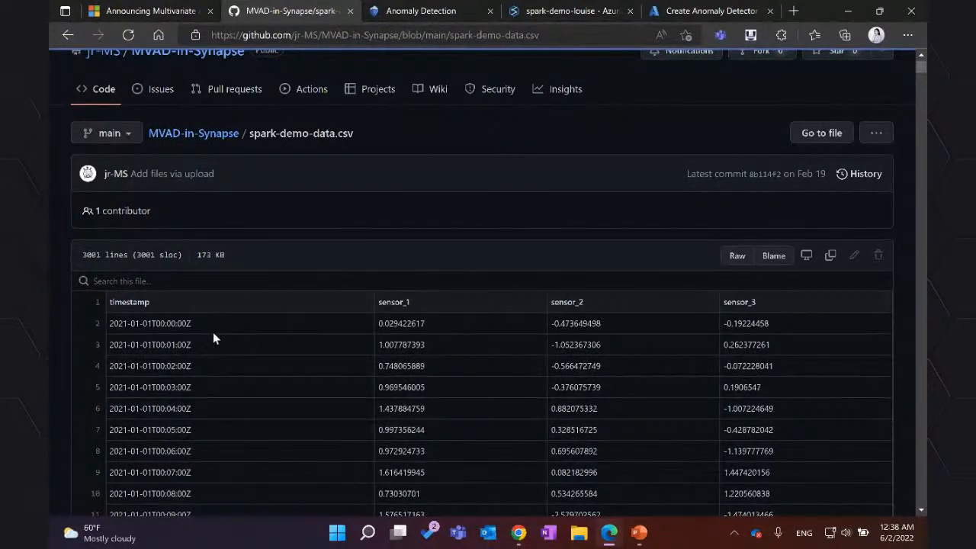
{"action": "scroll", "coordinate": [214, 333], "scroll_direction": "down", "scroll_amount": 2}
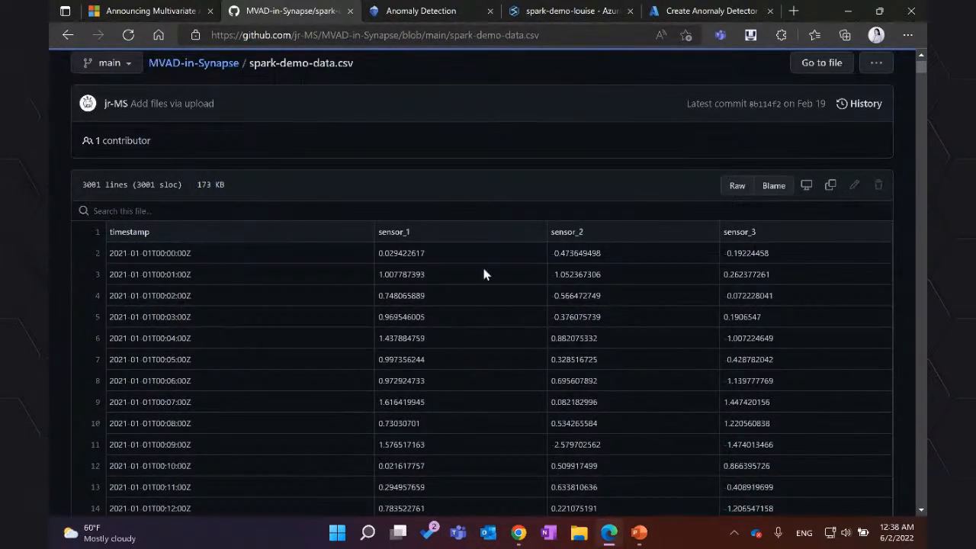
{"action": "scroll", "coordinate": [488, 272], "scroll_direction": "down", "scroll_amount": 1}
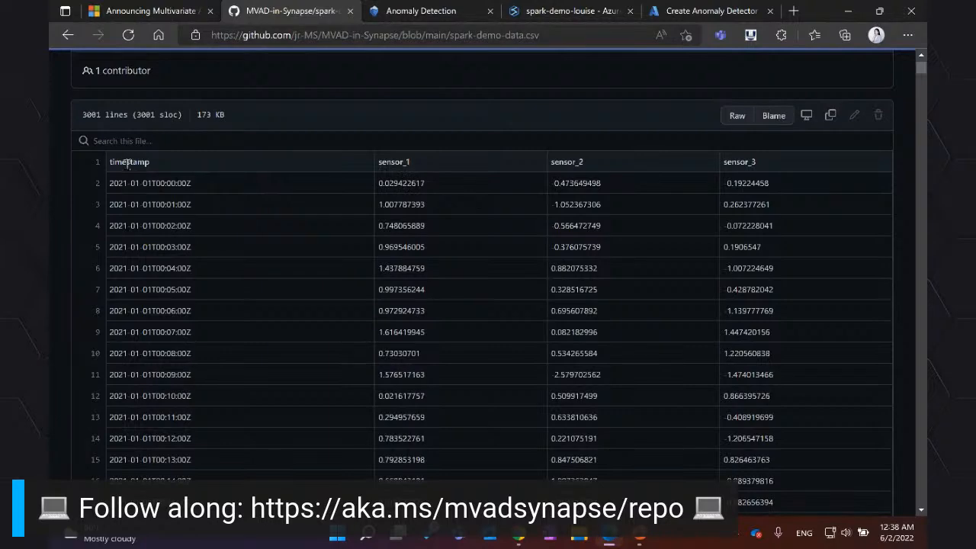
{"action": "scroll", "coordinate": [306, 246], "scroll_direction": "down", "scroll_amount": 1}
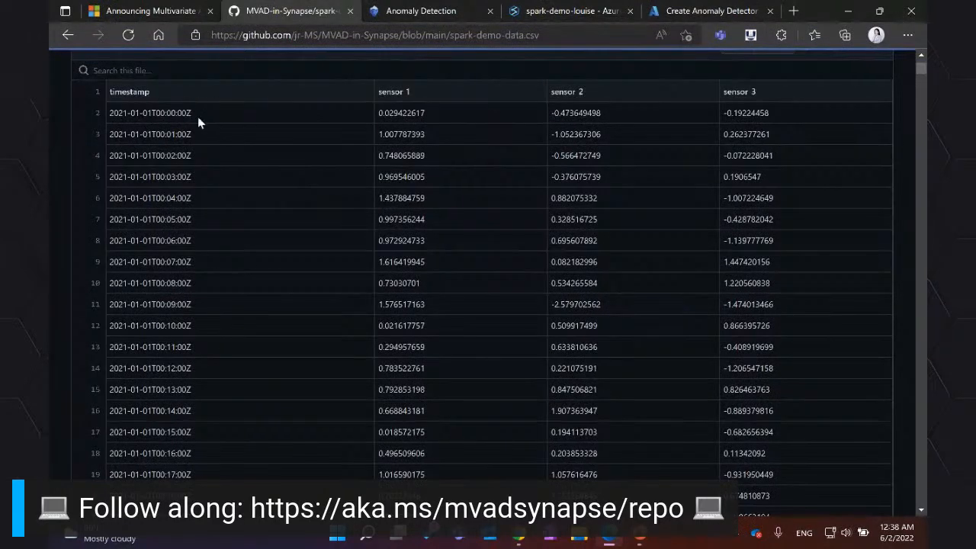
{"action": "scroll", "coordinate": [196, 116], "scroll_direction": "up", "scroll_amount": 1}
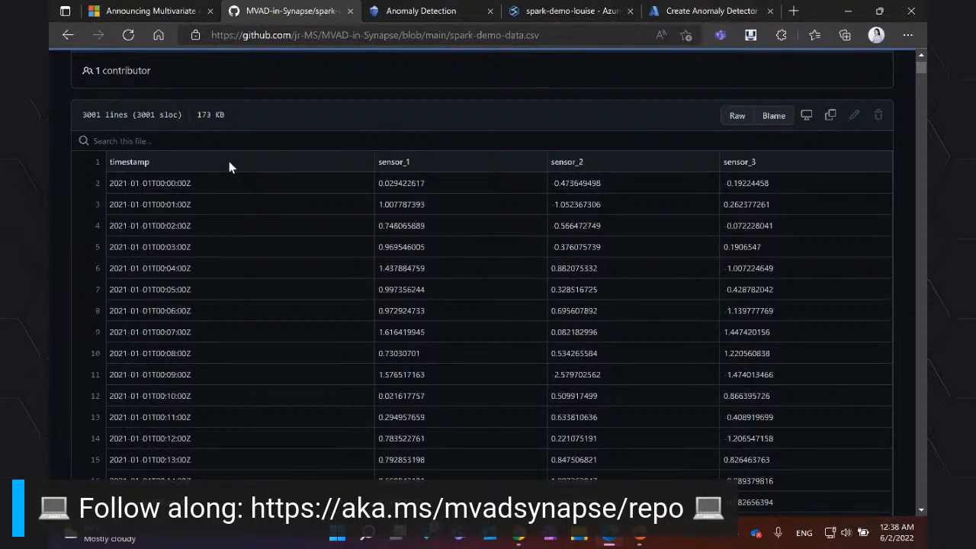
Step: Return to the Synapse notebook and examine the data-loading cell's full CSV load path, sensor column casts and output table
{"action": "left_click", "coordinate": [537, 13]}
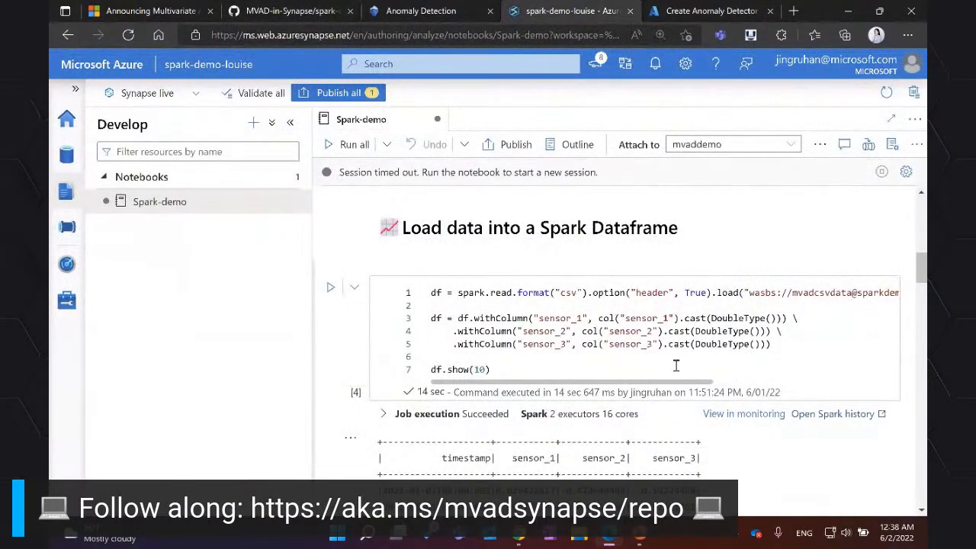
{"action": "left_click_drag", "start_coordinate": [654, 387], "coordinate": [740, 388]}
{"action": "scroll", "coordinate": [648, 305], "scroll_direction": "down", "scroll_amount": 1}
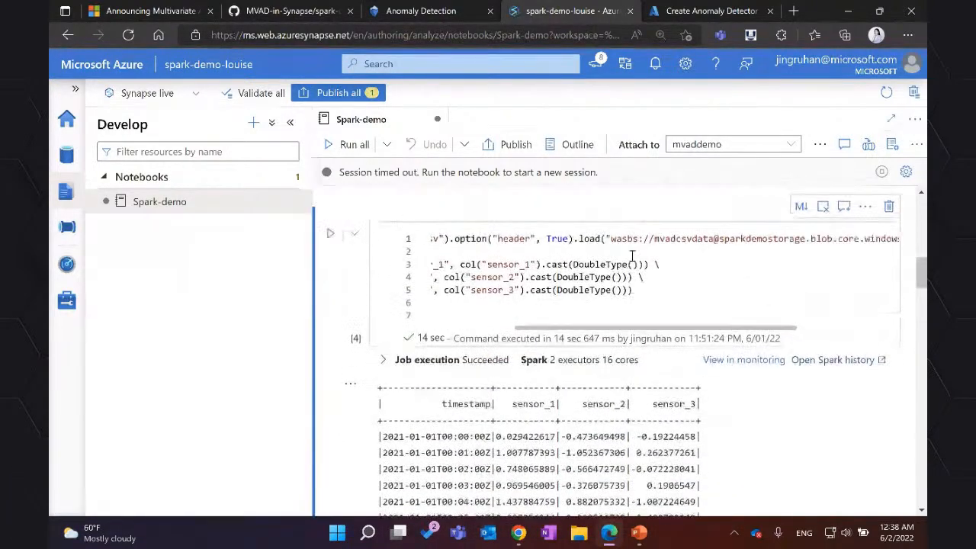
{"action": "scroll", "coordinate": [632, 256], "scroll_direction": "up", "scroll_amount": 1}
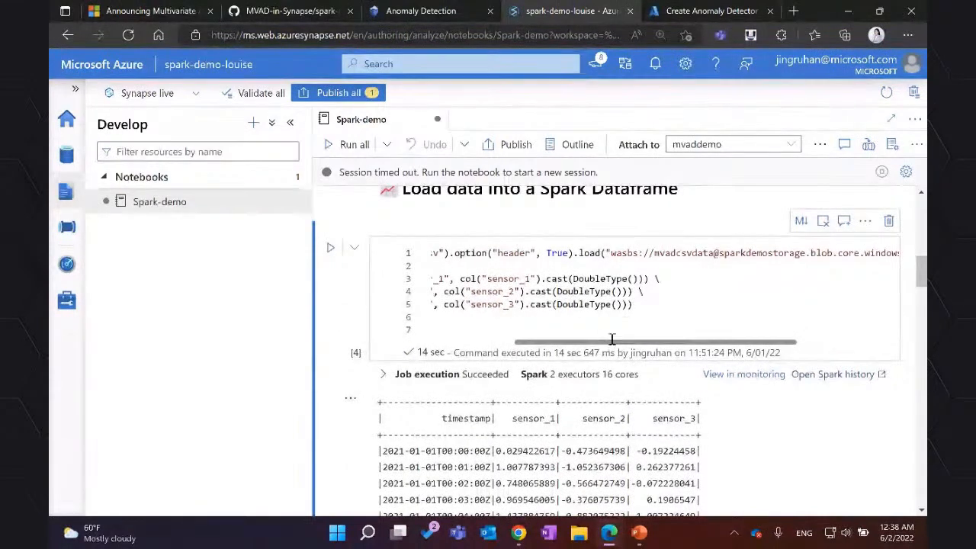
{"action": "left_click", "coordinate": [526, 348]}
{"action": "scroll", "coordinate": [516, 285], "scroll_direction": "left", "scroll_amount": 1}
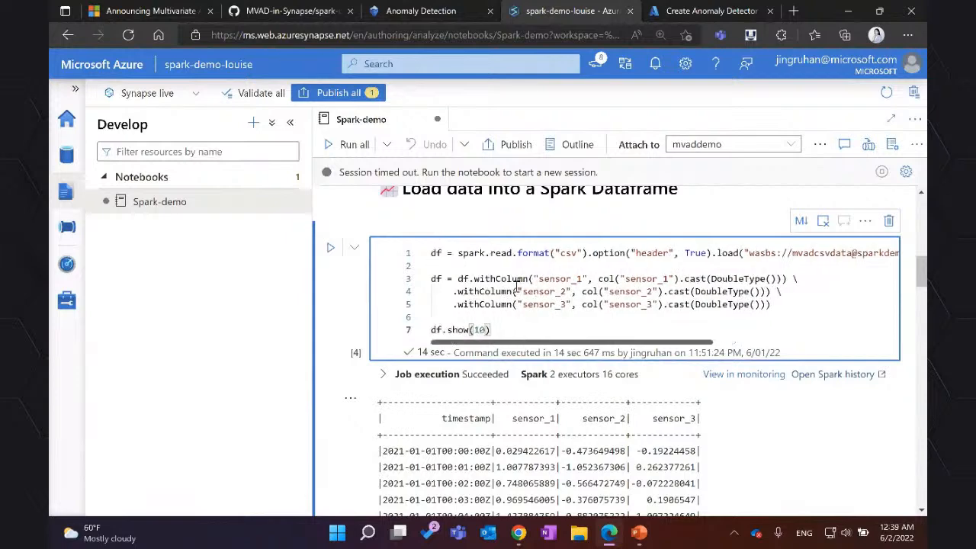
{"action": "scroll", "coordinate": [739, 388], "scroll_direction": "down", "scroll_amount": 1}
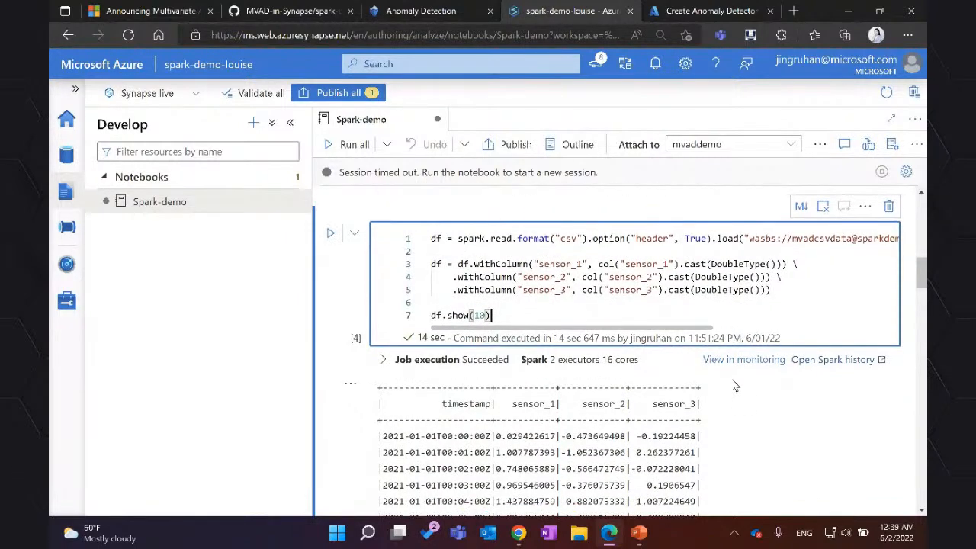
Step: Examine the output table of timestamps and sensor values below the data-loading cell in the Spark-demo notebook
{"action": "scroll", "coordinate": [739, 388], "scroll_direction": "down", "scroll_amount": 1}
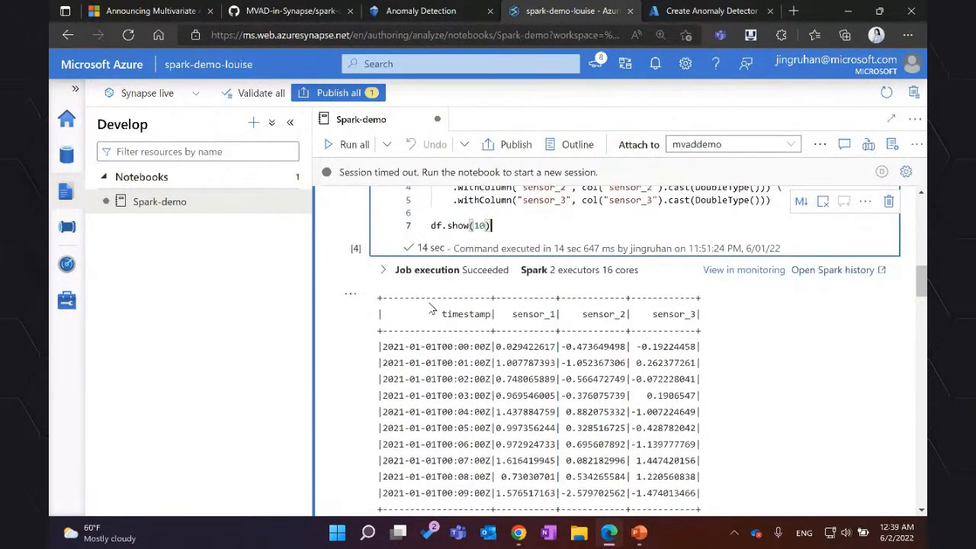
{"action": "scroll", "coordinate": [431, 308], "scroll_direction": "down", "scroll_amount": 1}
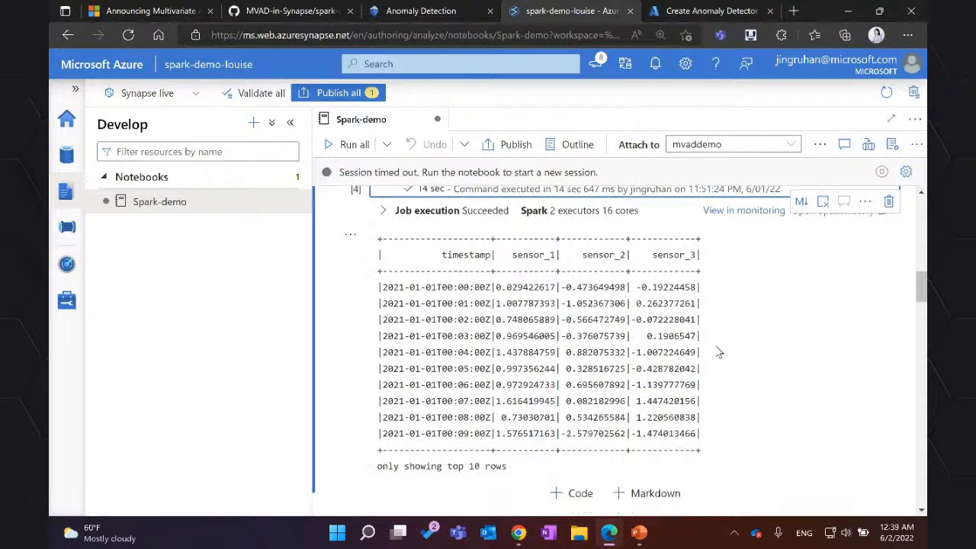
{"action": "scroll", "coordinate": [719, 353], "scroll_direction": "down", "scroll_amount": 1}
Step: Read the Training preparation cell's key vault secrets, start and end times, timestamp column and input columns
{"action": "scroll", "coordinate": [718, 352], "scroll_direction": "down", "scroll_amount": 5}
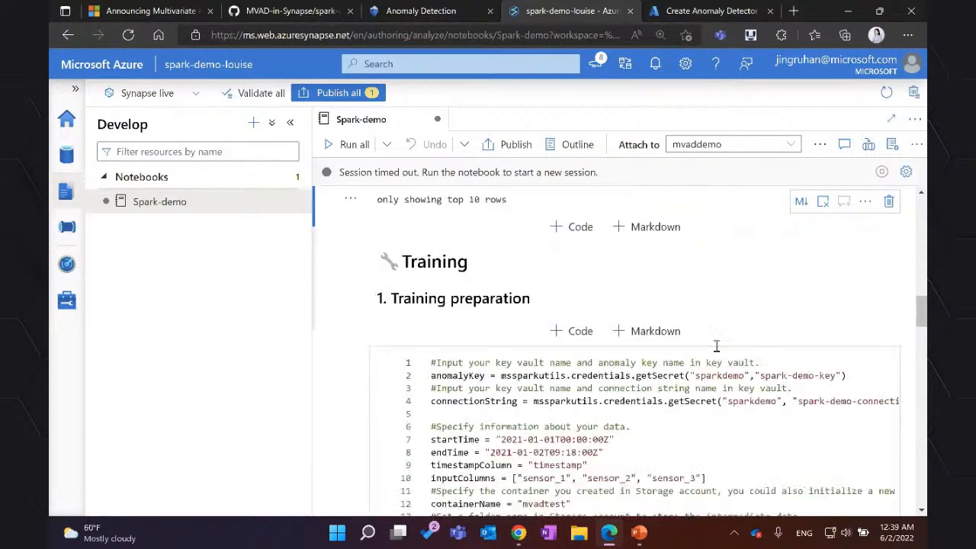
{"action": "scroll", "coordinate": [716, 347], "scroll_direction": "down", "scroll_amount": 1}
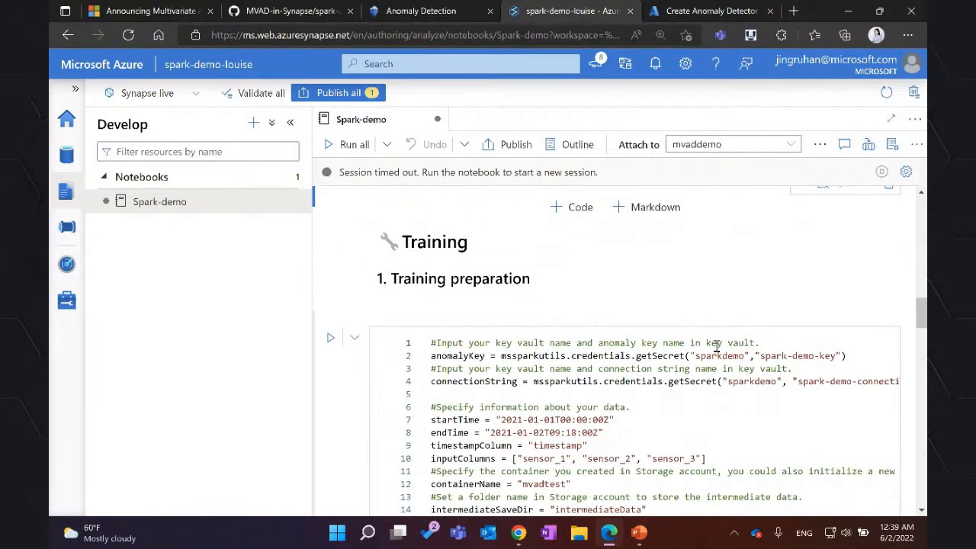
{"action": "scroll", "coordinate": [716, 347], "scroll_direction": "down", "scroll_amount": 1}
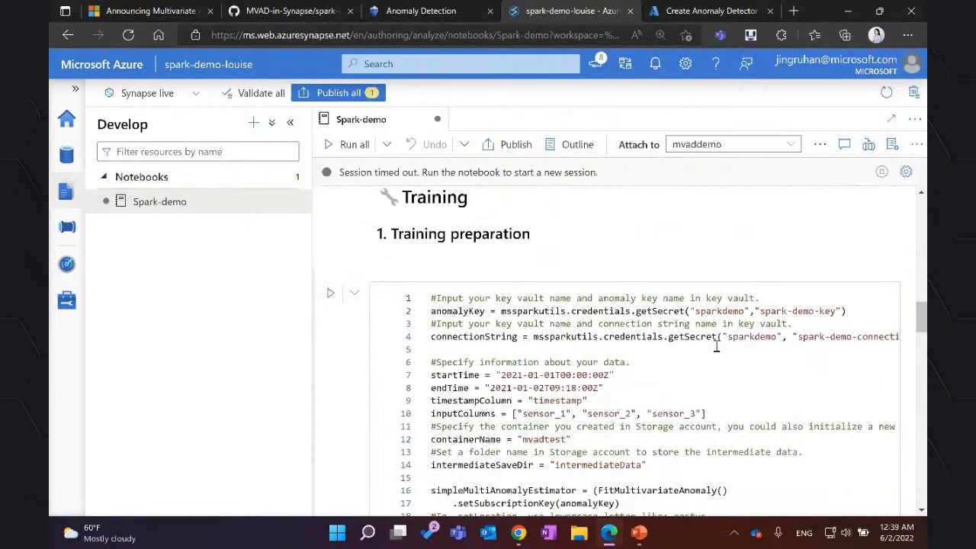
{"action": "scroll", "coordinate": [716, 346], "scroll_direction": "down", "scroll_amount": 2}
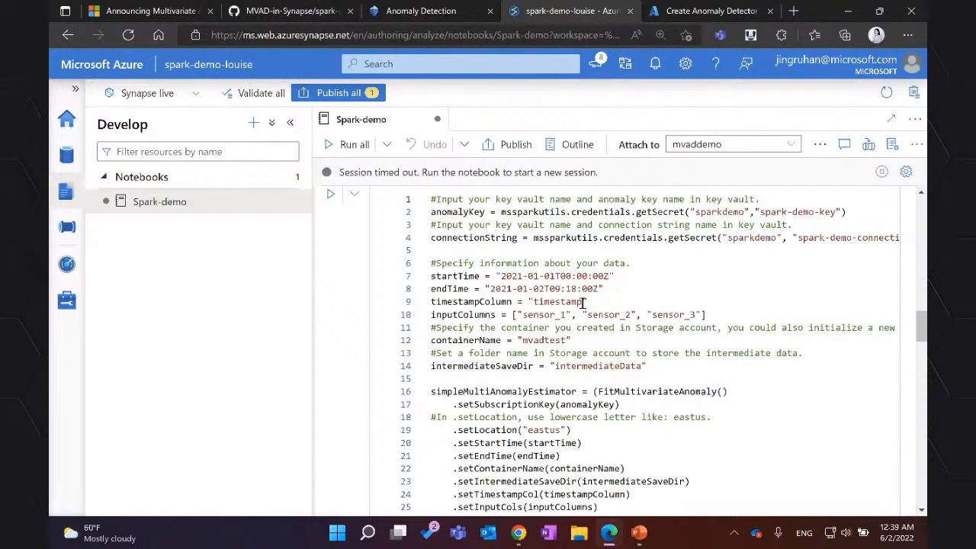
{"action": "left_click", "coordinate": [539, 301]}
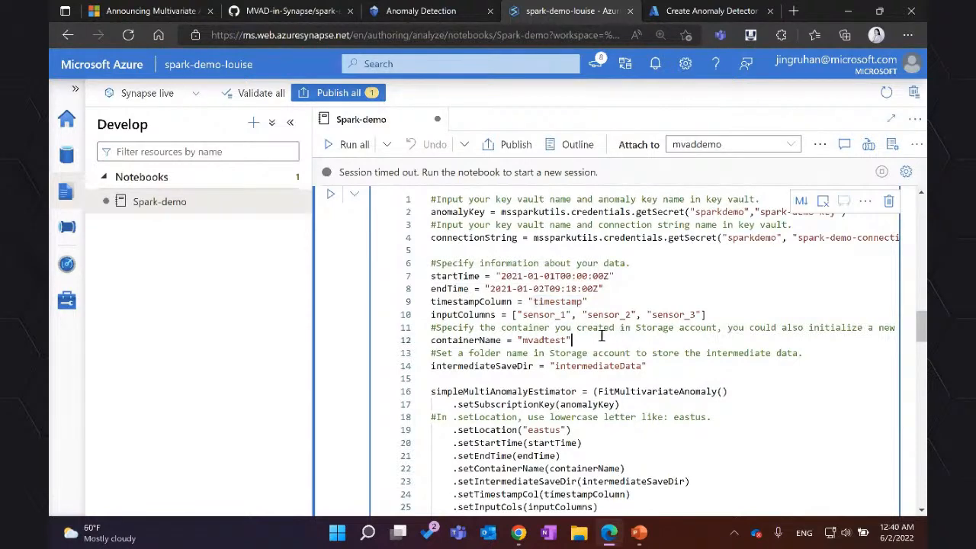
{"action": "scroll", "coordinate": [614, 335], "scroll_direction": "down", "scroll_amount": 1}
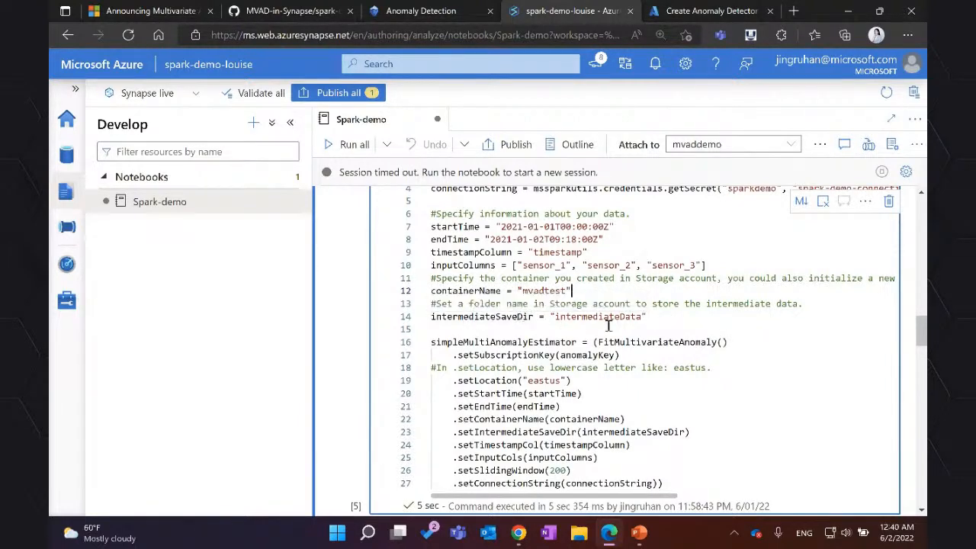
Step: Examine the container name and intermediate data folder lines, plus the FitMultivariateAnomaly estimator settings in the Training preparation cell
{"action": "left_click_drag", "start_coordinate": [646, 316], "coordinate": [431, 294]}
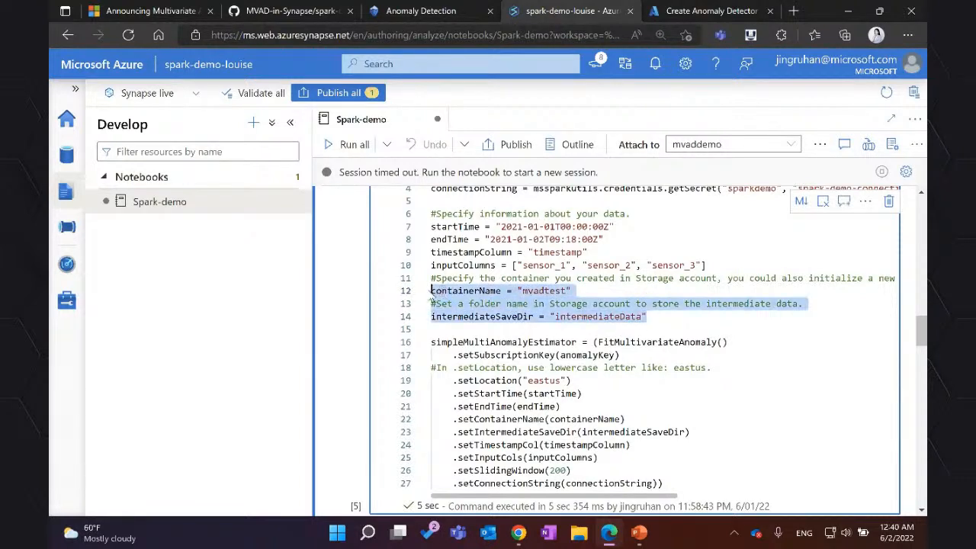
{"action": "left_click", "coordinate": [657, 319]}
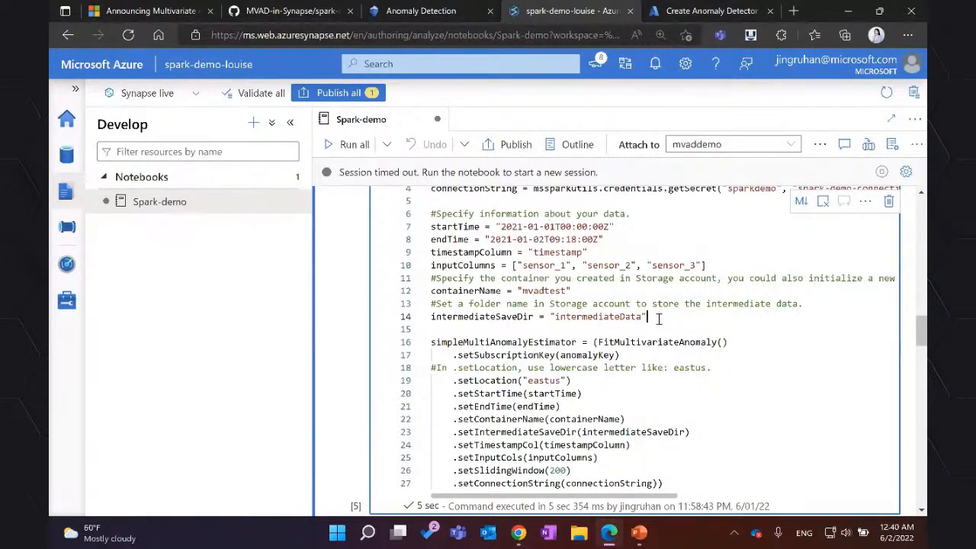
{"action": "left_click", "coordinate": [659, 318]}
{"action": "scroll", "coordinate": [522, 315], "scroll_direction": "down", "scroll_amount": 1}
{"action": "scroll", "coordinate": [523, 315], "scroll_direction": "down", "scroll_amount": 1}
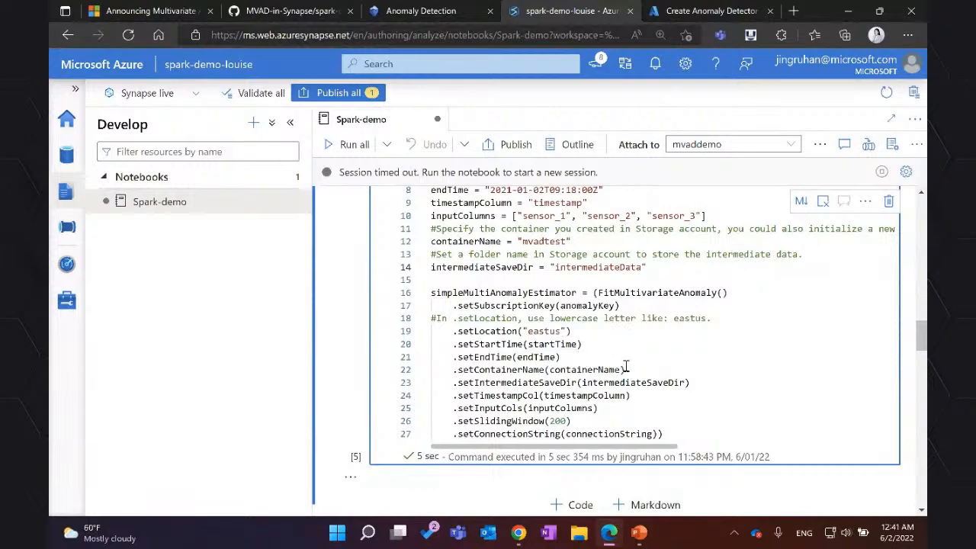
{"action": "scroll", "coordinate": [625, 366], "scroll_direction": "down", "scroll_amount": 1}
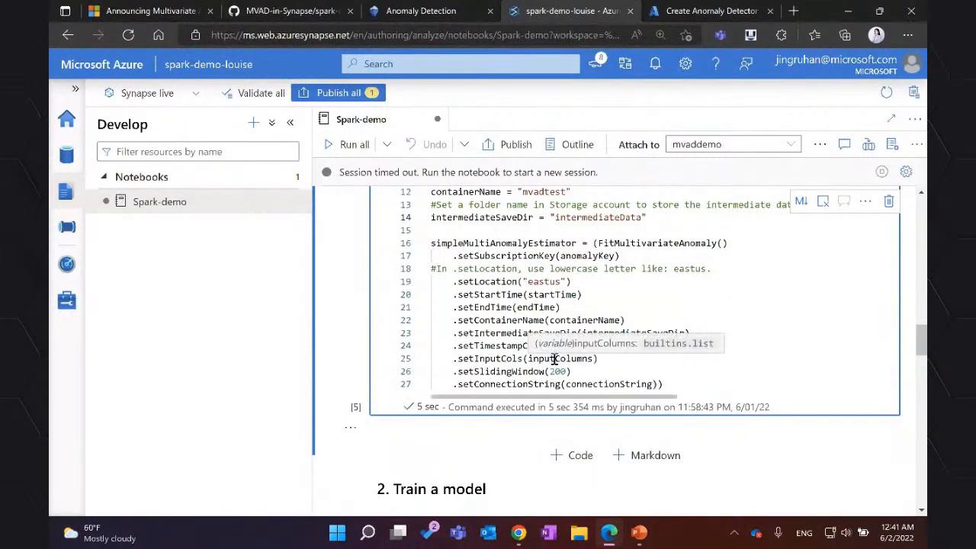
Step: Read the Train a model cell that fits the estimator on df, along with its output
{"action": "scroll", "coordinate": [533, 362], "scroll_direction": "down", "scroll_amount": 1}
{"action": "scroll", "coordinate": [474, 391], "scroll_direction": "down", "scroll_amount": 1}
{"action": "scroll", "coordinate": [473, 392], "scroll_direction": "down", "scroll_amount": 1}
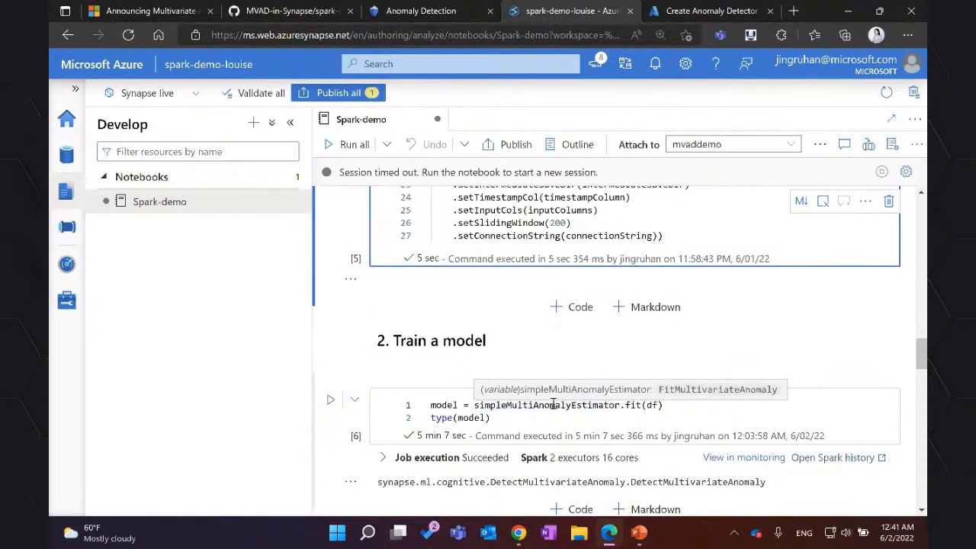
{"action": "scroll", "coordinate": [554, 405], "scroll_direction": "down", "scroll_amount": 1}
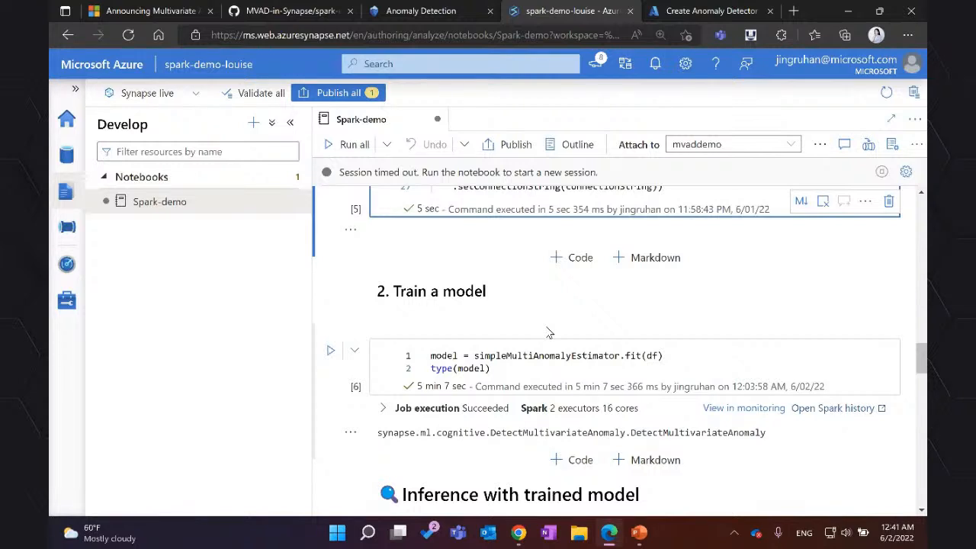
Step: Examine the Inference cell's start and end inference times and its output, error and input column settings
{"action": "scroll", "coordinate": [547, 333], "scroll_direction": "down", "scroll_amount": 4}
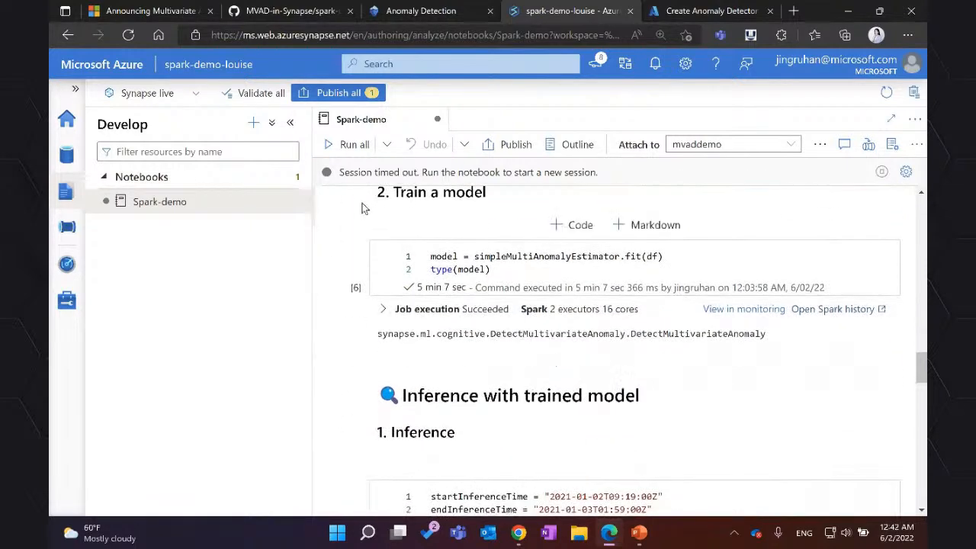
{"action": "scroll", "coordinate": [526, 344], "scroll_direction": "down", "scroll_amount": 3}
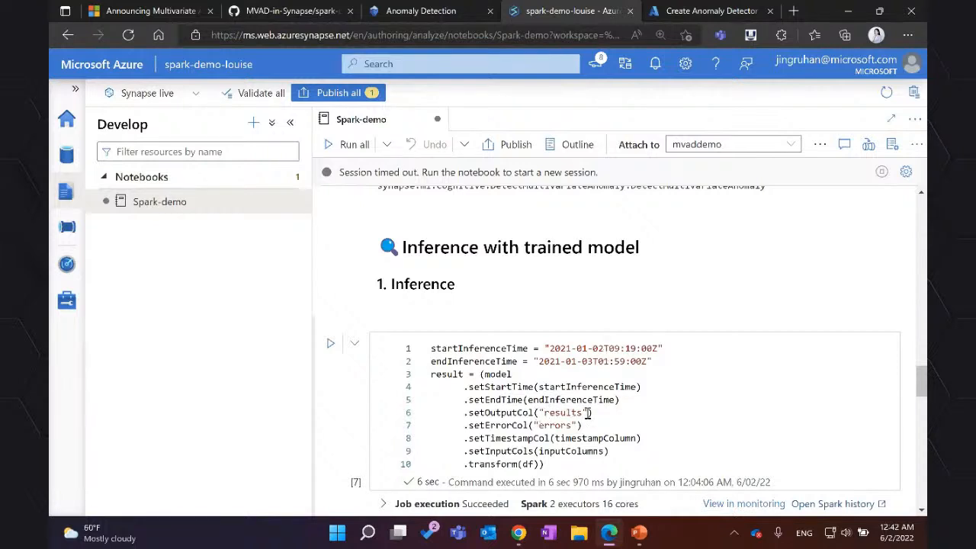
{"action": "scroll", "coordinate": [587, 412], "scroll_direction": "down", "scroll_amount": 1}
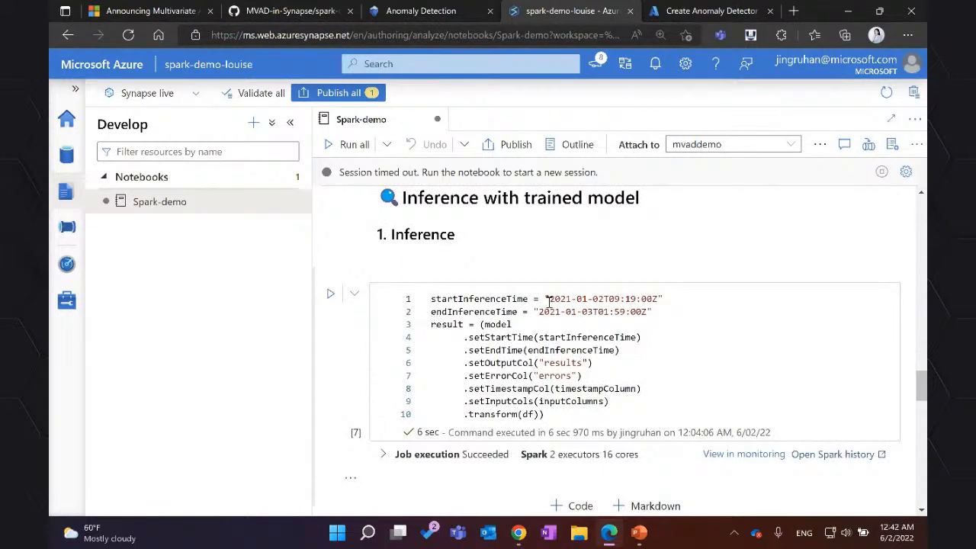
Step: Read the Get inference results code and examine the isAnomaly, severity and series contribution columns in its results table
{"action": "scroll", "coordinate": [548, 300], "scroll_direction": "down", "scroll_amount": 4}
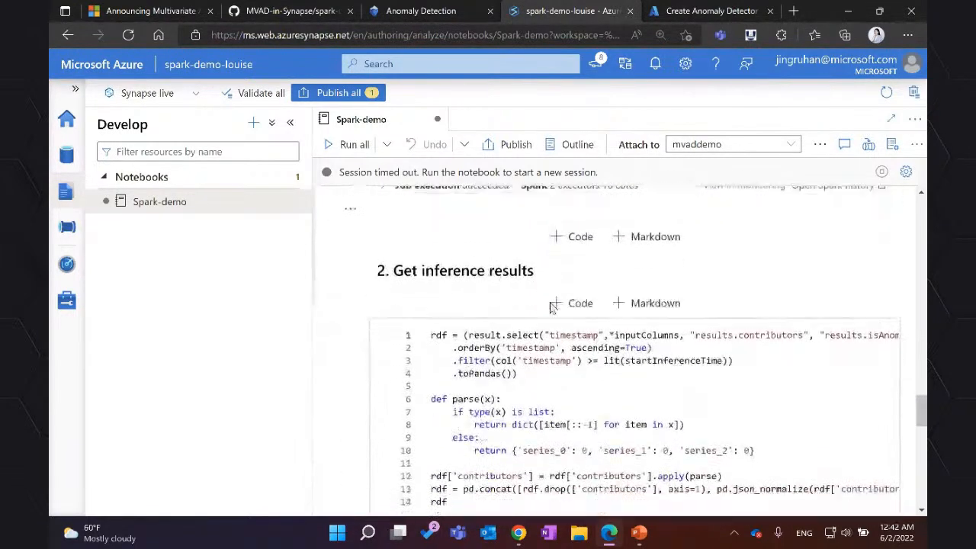
{"action": "left_click", "coordinate": [623, 482]}
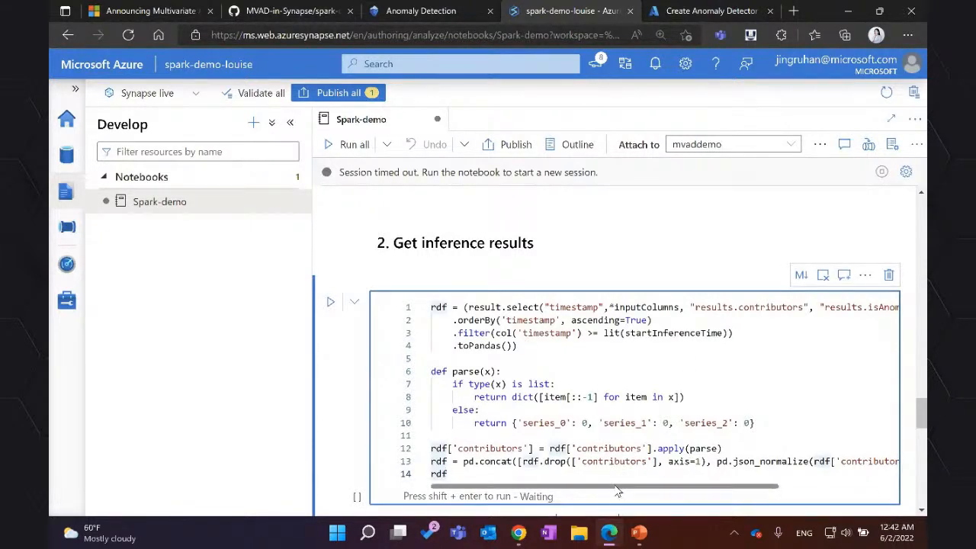
{"action": "mouse_move", "coordinate": [617, 491]}
{"action": "left_mouse_down"}
{"action": "mouse_move", "coordinate": [859, 492]}
{"action": "mouse_move", "coordinate": [610, 492]}
{"action": "left_mouse_up"}
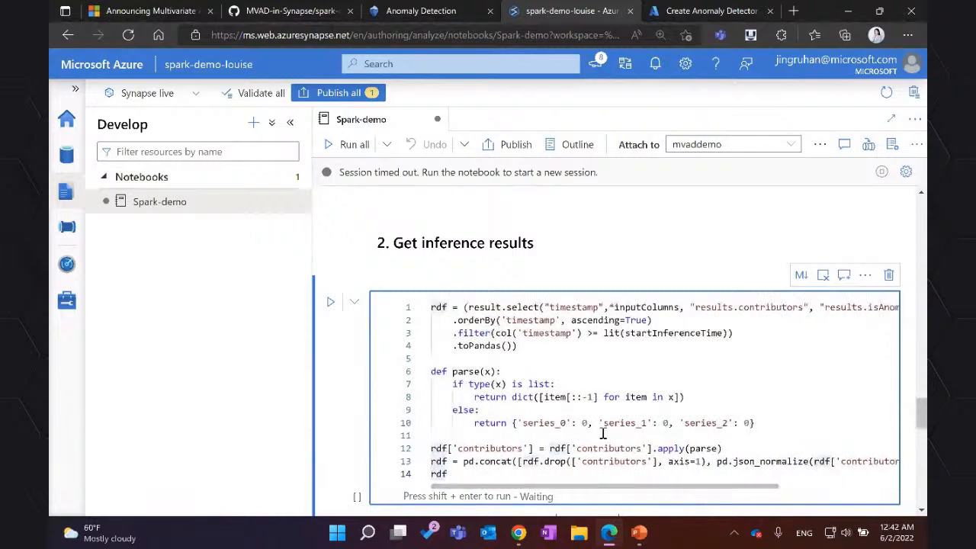
{"action": "scroll", "coordinate": [602, 433], "scroll_direction": "down", "scroll_amount": 5}
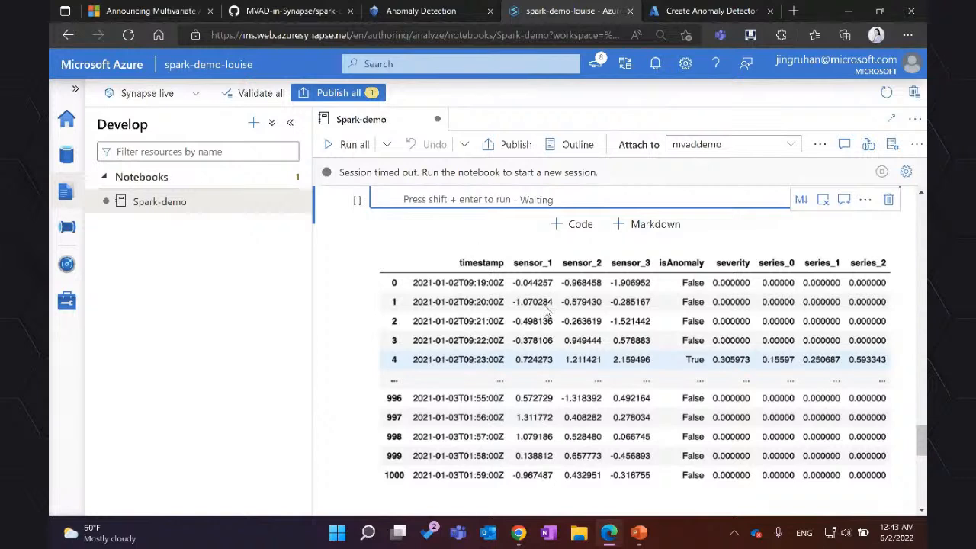
{"action": "scroll", "coordinate": [567, 319], "scroll_direction": "down", "scroll_amount": 1}
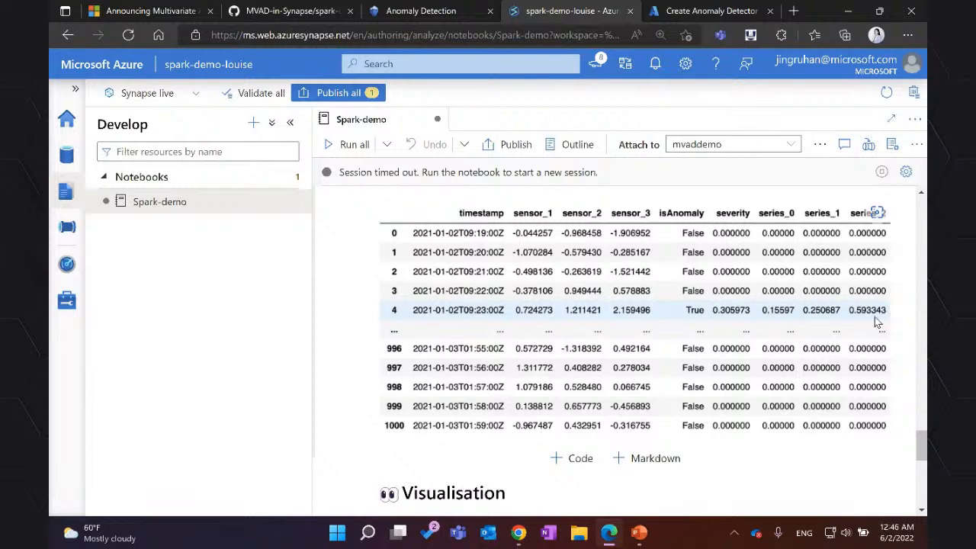
Step: Examine the Visualisation plots of the three sensors' values, the anomaly severity and each sensor's contribution
{"action": "scroll", "coordinate": [839, 335], "scroll_direction": "down", "scroll_amount": 5}
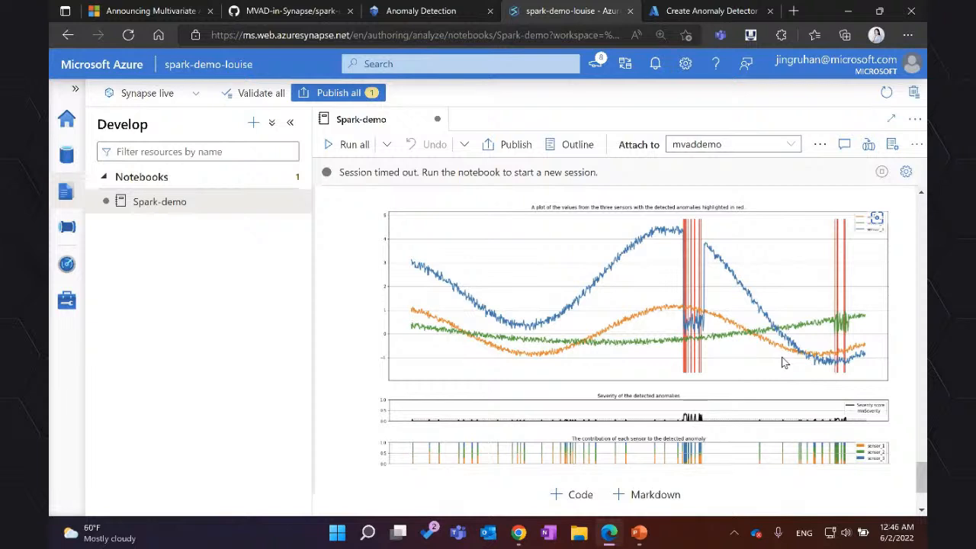
{"action": "scroll", "coordinate": [787, 357], "scroll_direction": "up", "scroll_amount": 1}
{"action": "scroll", "coordinate": [788, 358], "scroll_direction": "down", "scroll_amount": 1}
{"action": "scroll", "coordinate": [762, 364], "scroll_direction": "up", "scroll_amount": 1}
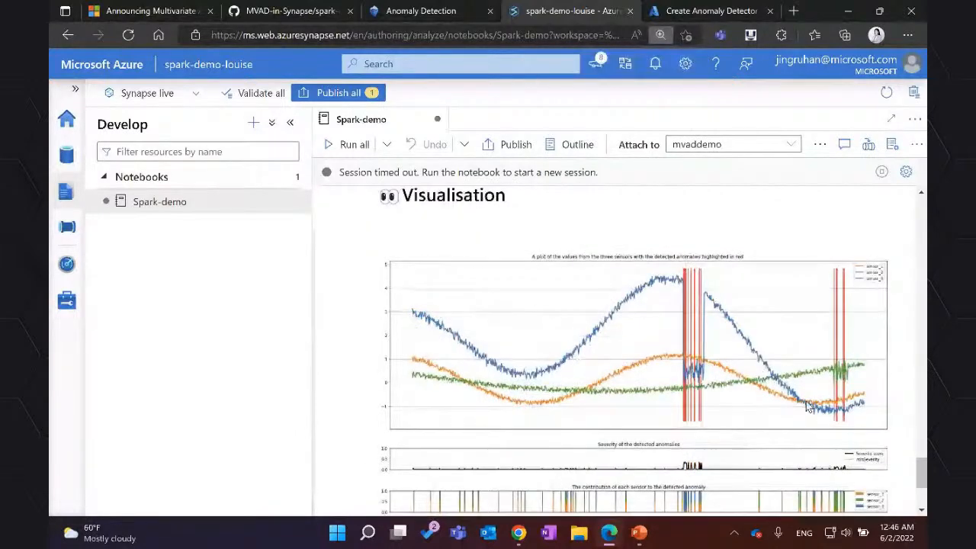
{"action": "scroll", "coordinate": [806, 406], "scroll_direction": "down", "scroll_amount": 2}
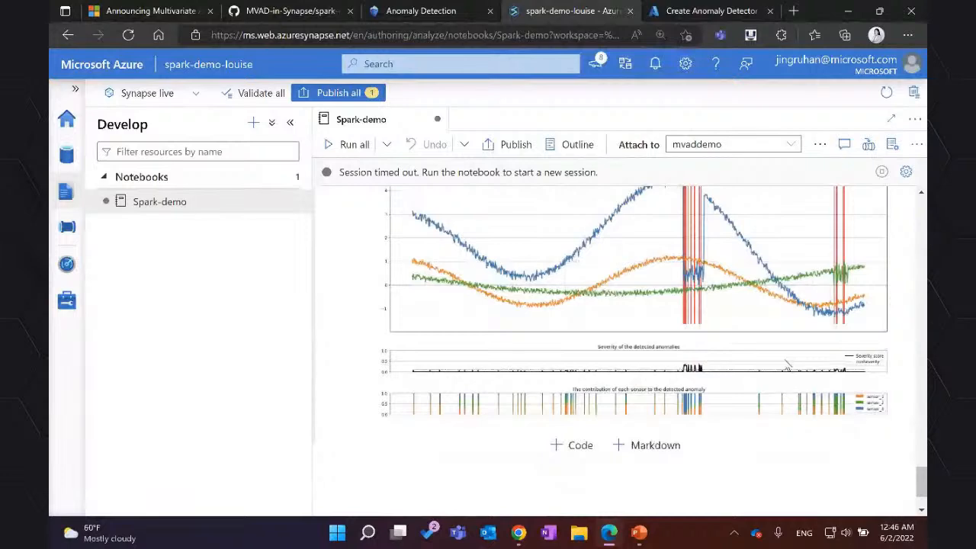
{"action": "key", "text": "ctrl+plus"}
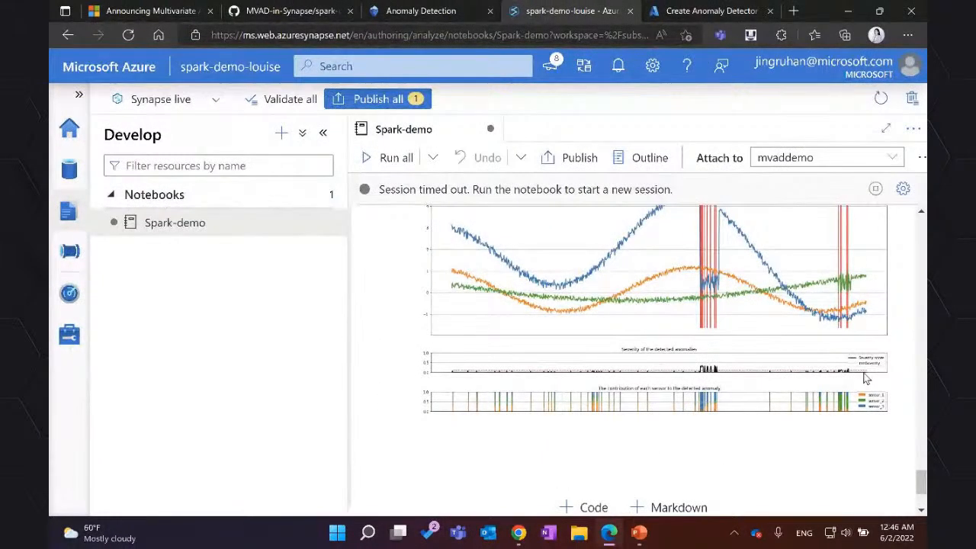
{"action": "key", "text": "ctrl+minus"}
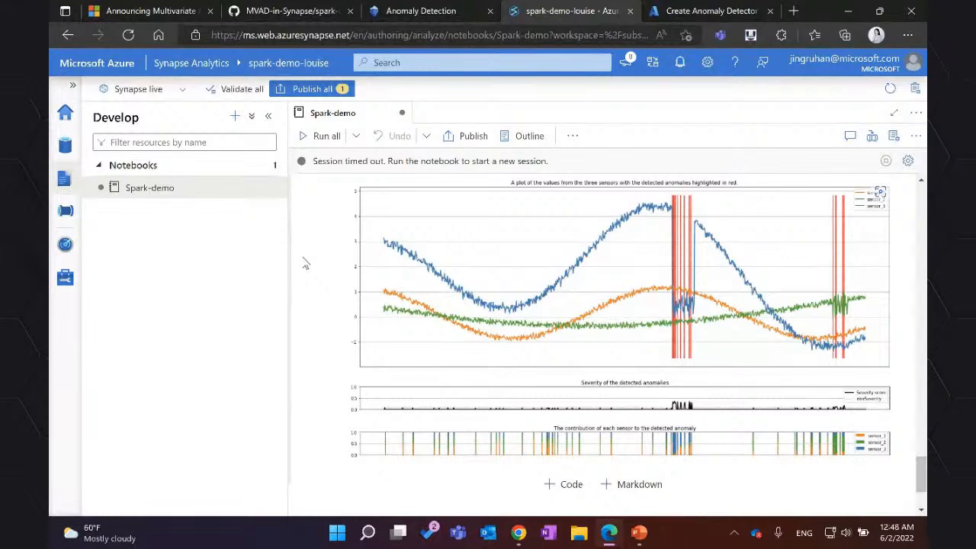
Step: Switch to the Anomaly Detection demo site, check the API endpoint and key fields, and choose Sample 1 for the Last API
{"action": "left_click", "coordinate": [395, 11]}
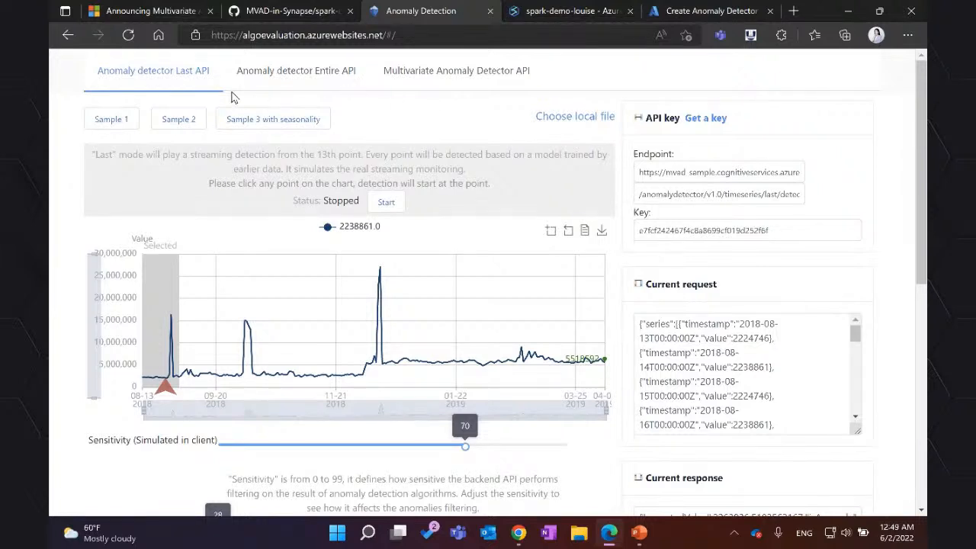
{"action": "left_click", "coordinate": [674, 171]}
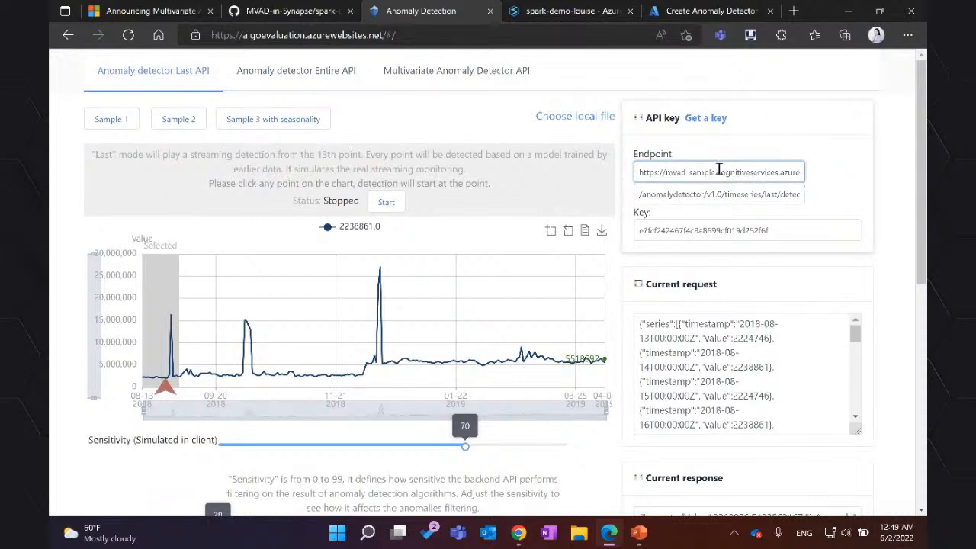
{"action": "left_click", "coordinate": [719, 226]}
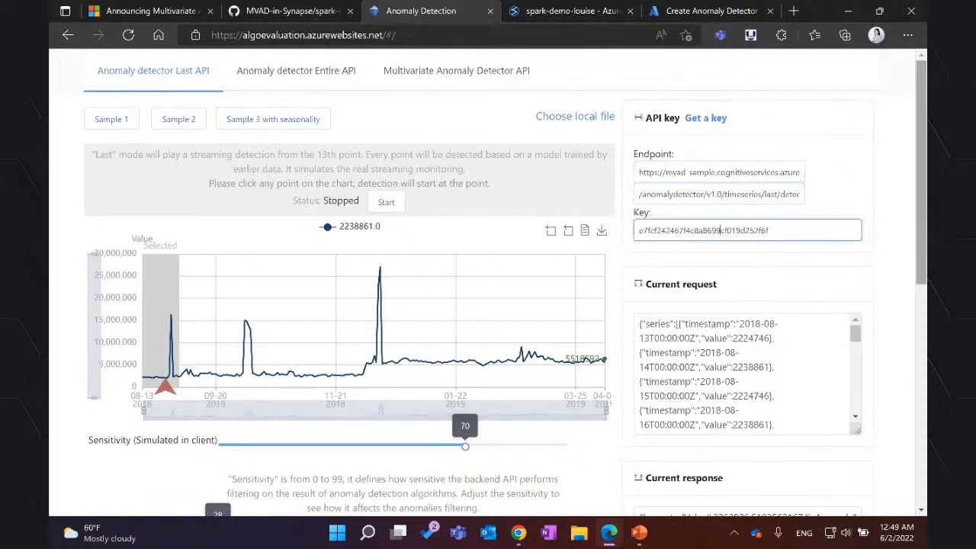
{"action": "left_click", "coordinate": [120, 125]}
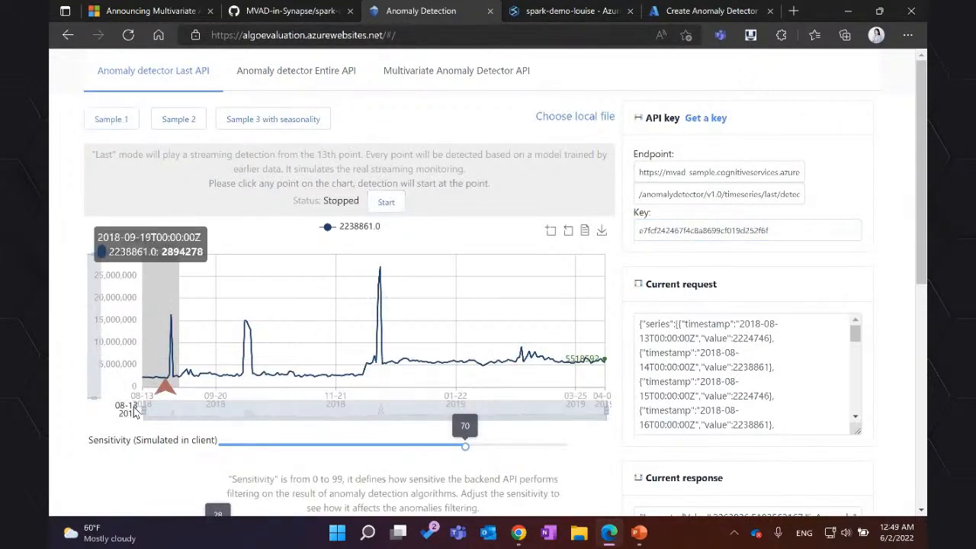
Step: Run the streaming detection on the sample series, stop it partway and examine the current request and response
{"action": "scroll", "coordinate": [101, 375], "scroll_direction": "down", "scroll_amount": 1}
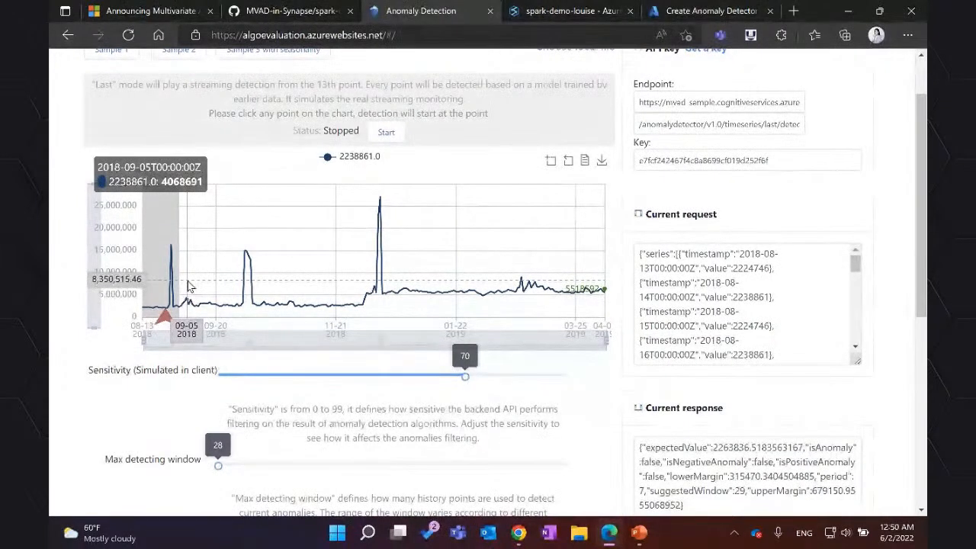
{"action": "left_click", "coordinate": [386, 136]}
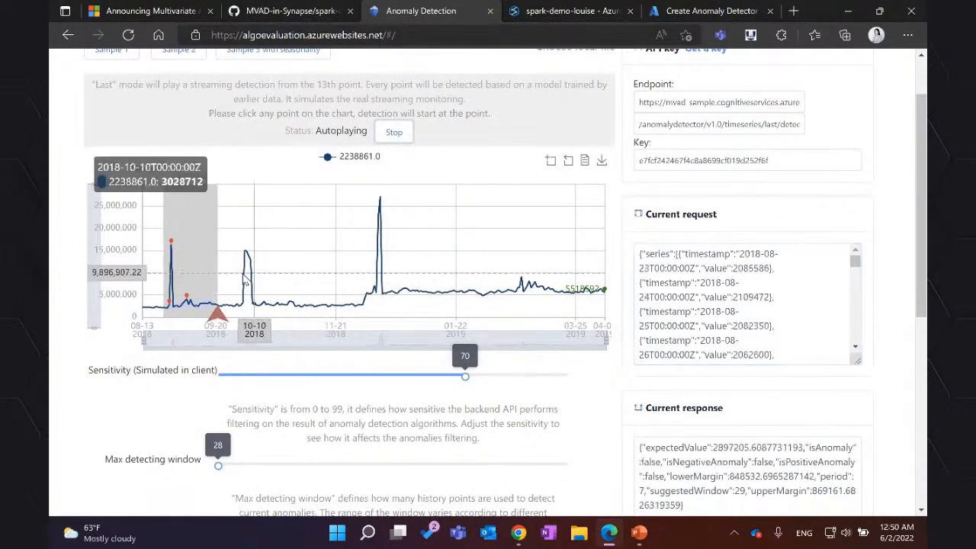
{"action": "left_click", "coordinate": [393, 132]}
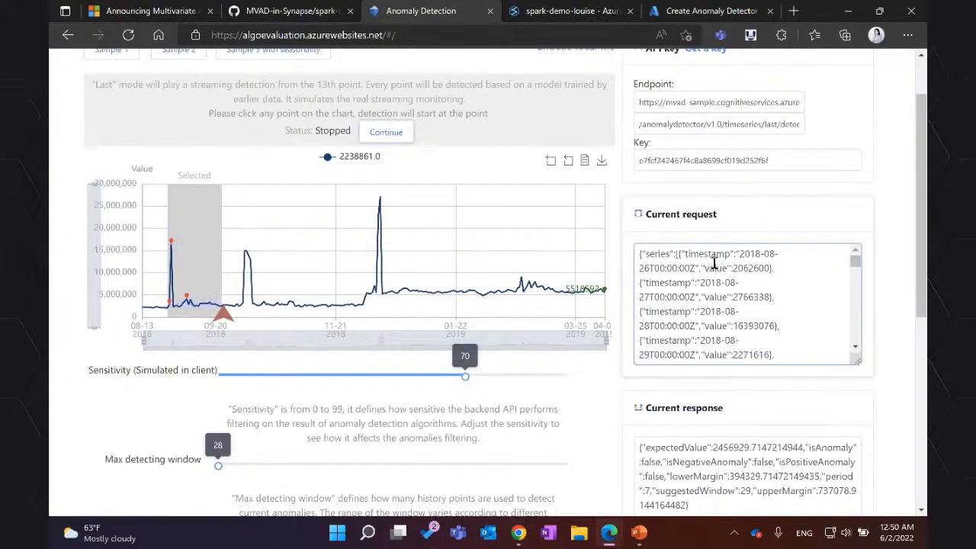
{"action": "scroll", "coordinate": [335, 228], "scroll_direction": "down", "scroll_amount": 1}
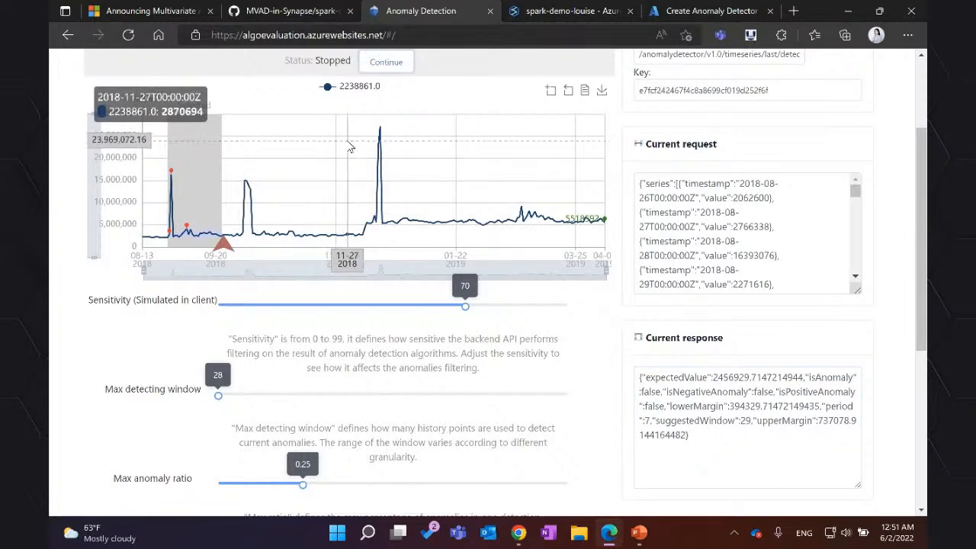
Step: Revisit the Multivariate Anomaly Detector in SynapseML announcement article and the spark-demo-data.csv page on GitHub, and switch to PowerPoint
{"action": "scroll", "coordinate": [396, 61], "scroll_direction": "up", "scroll_amount": 2}
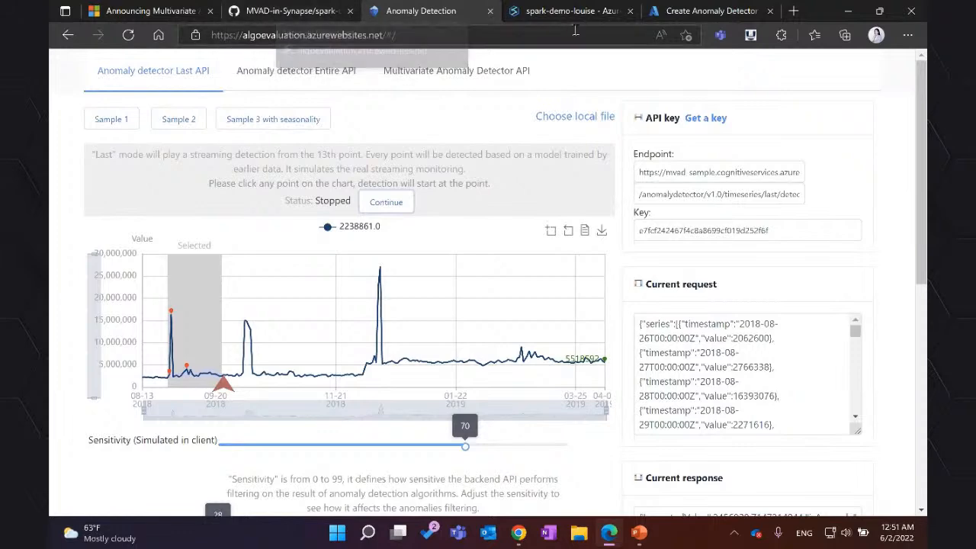
{"action": "left_click", "coordinate": [139, 11]}
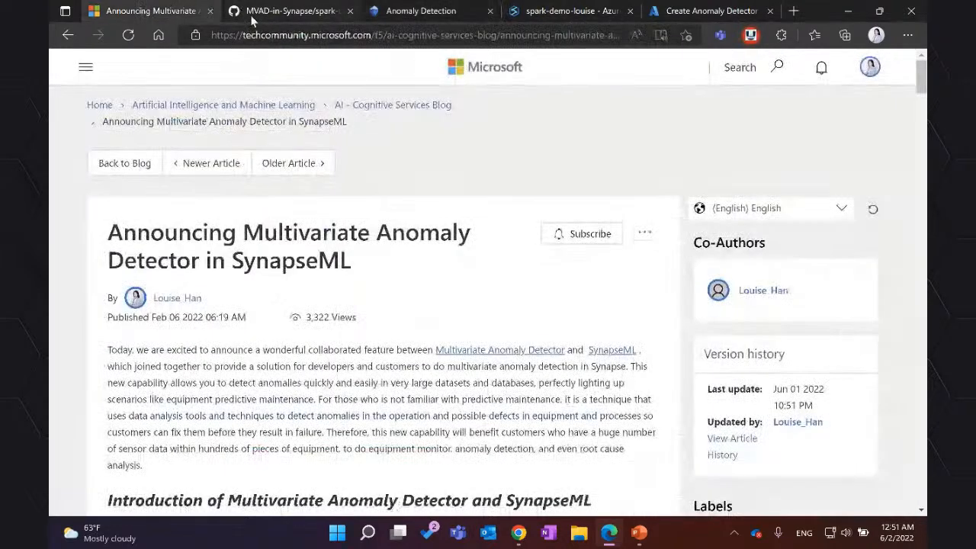
{"action": "key", "text": "ctrl+Tab"}
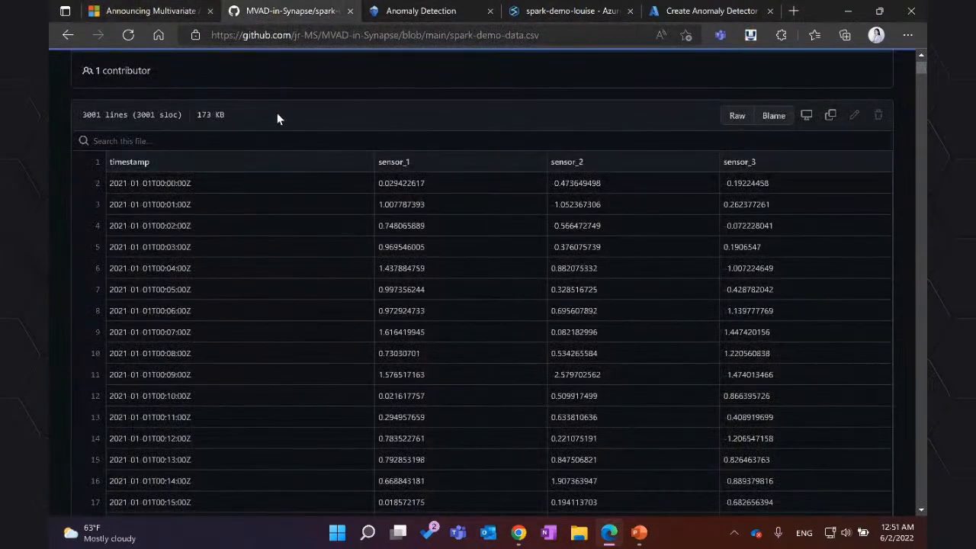
{"action": "scroll", "coordinate": [276, 113], "scroll_direction": "up", "scroll_amount": 3}
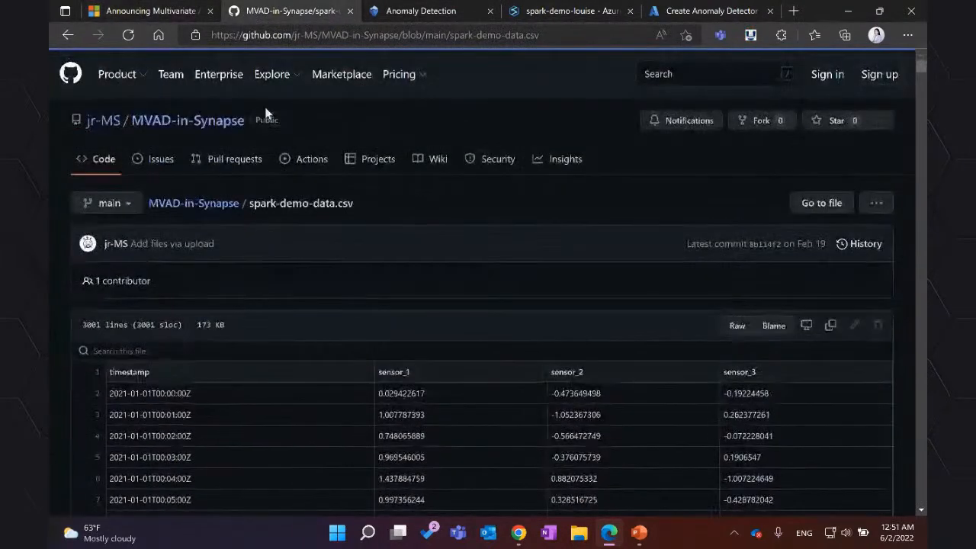
{"action": "left_click", "coordinate": [145, 13]}
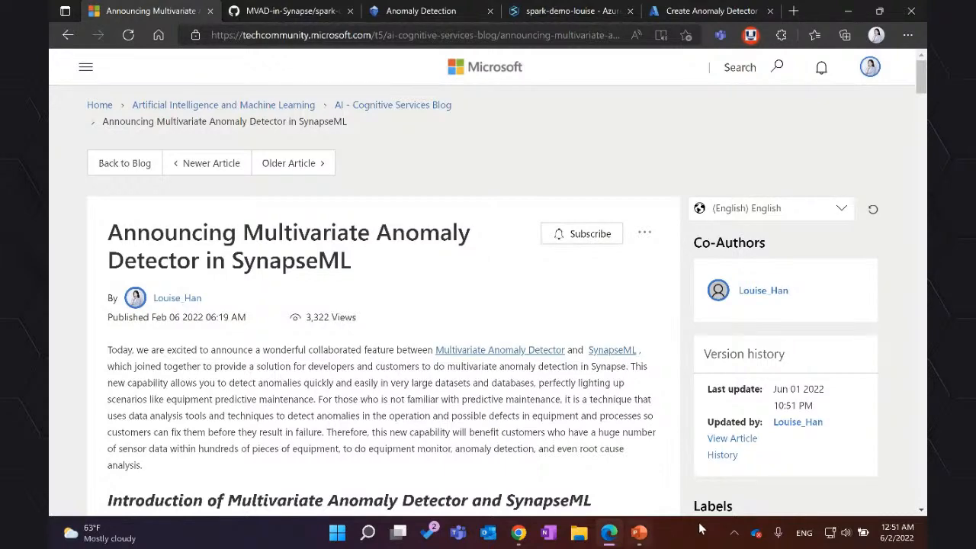
{"action": "left_click", "coordinate": [640, 532]}
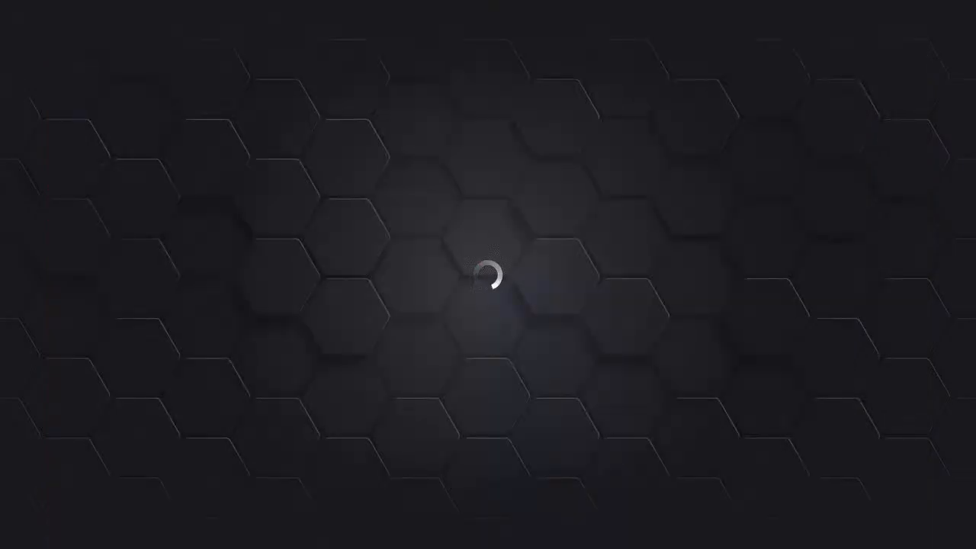